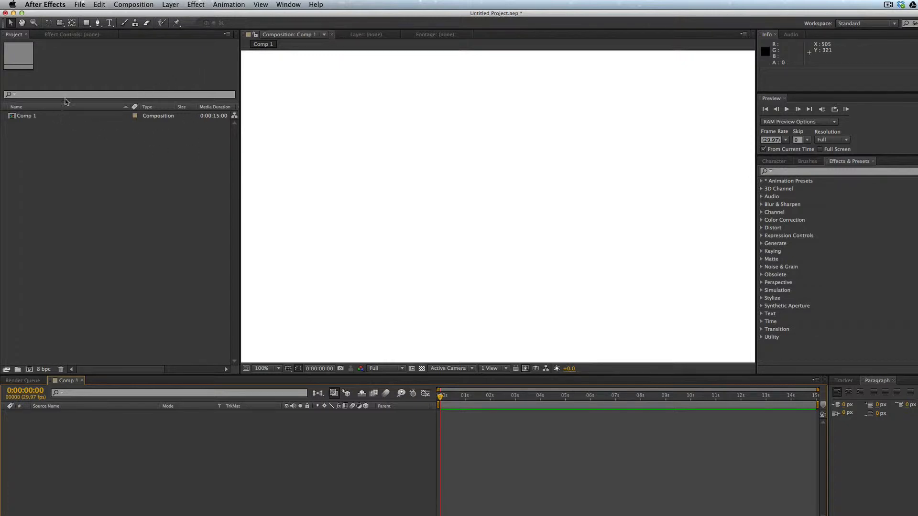
- Import field.jpg from the Desktop into the project as footage
click(79, 5)
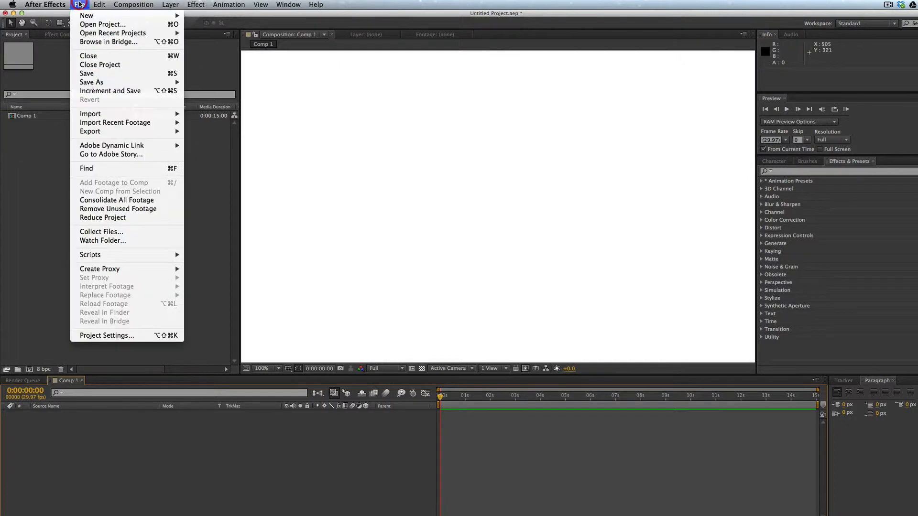
mouse_move(143, 114)
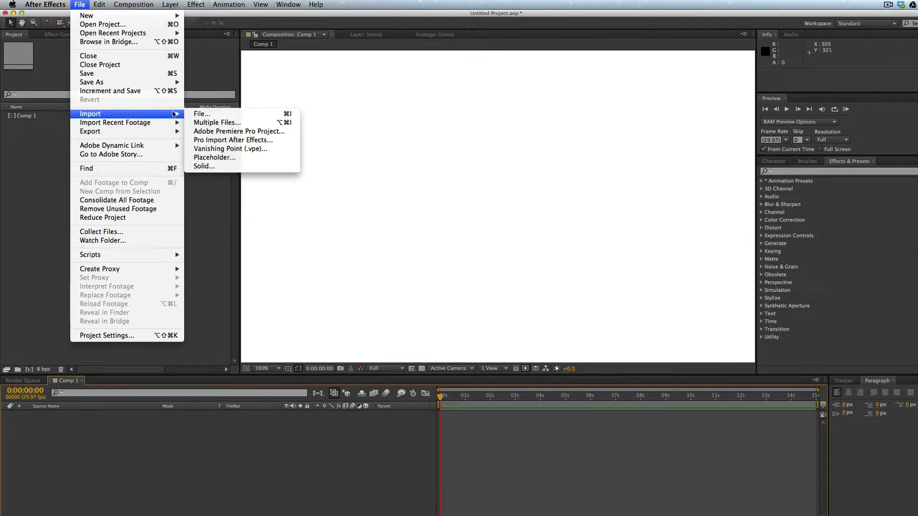
click(202, 115)
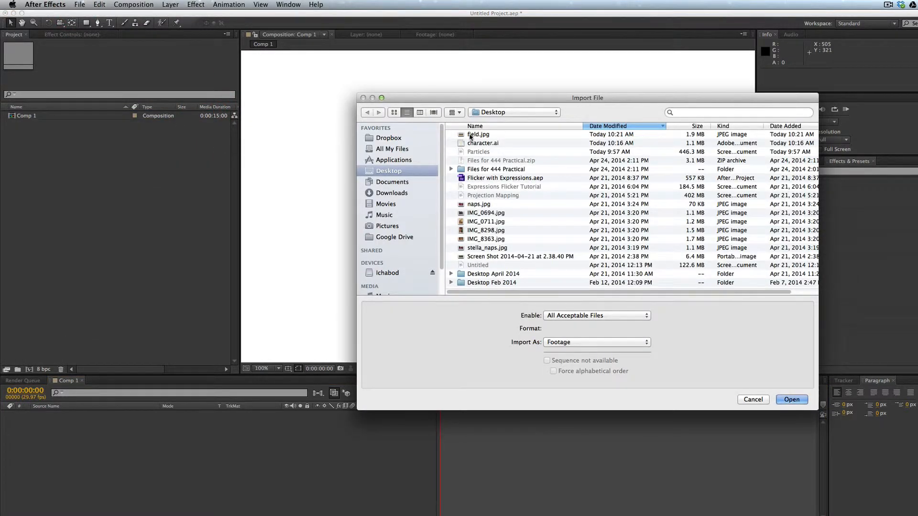
click(470, 135)
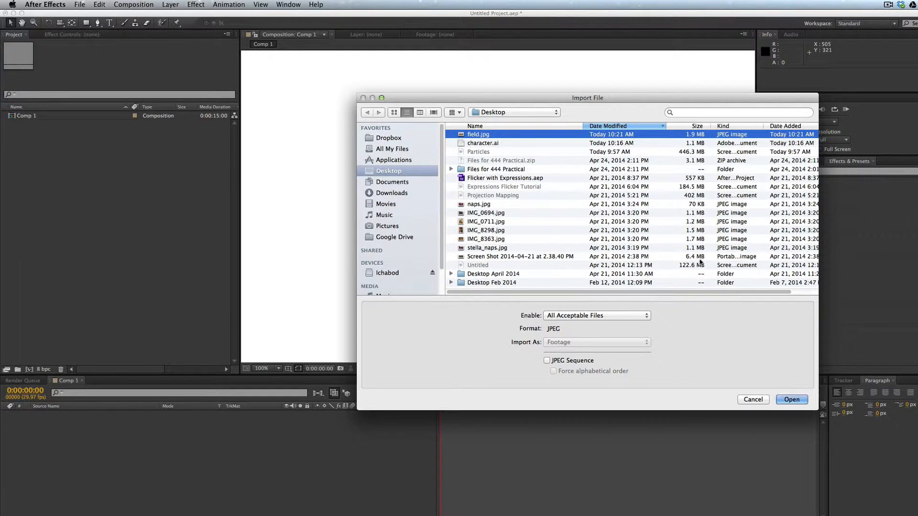
click(790, 402)
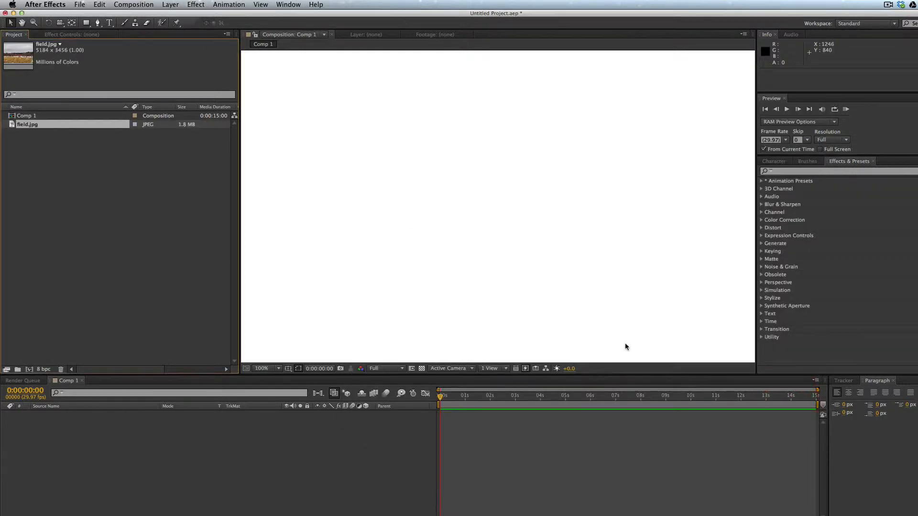
- Add field.jpg to Comp 1 as a layer and set its scale to 39%
drag(17, 127, 104, 415)
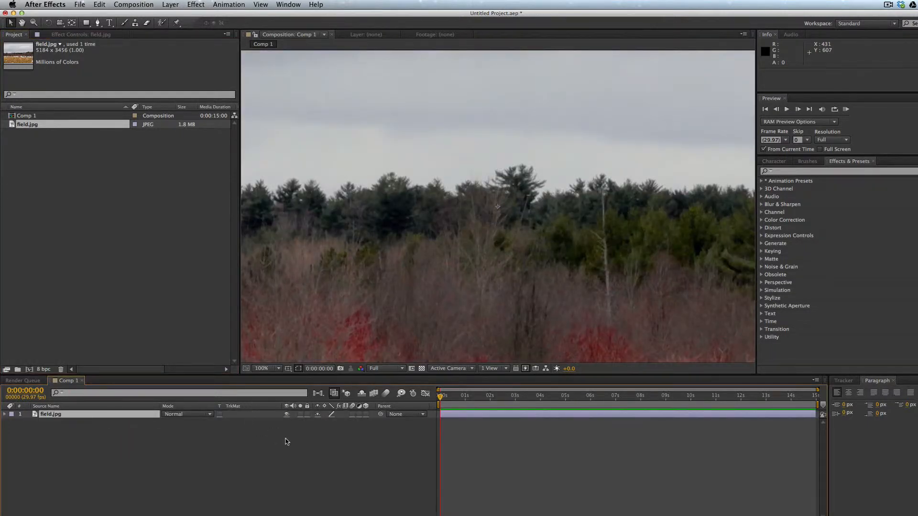
key(s)
drag(332, 422, 307, 426)
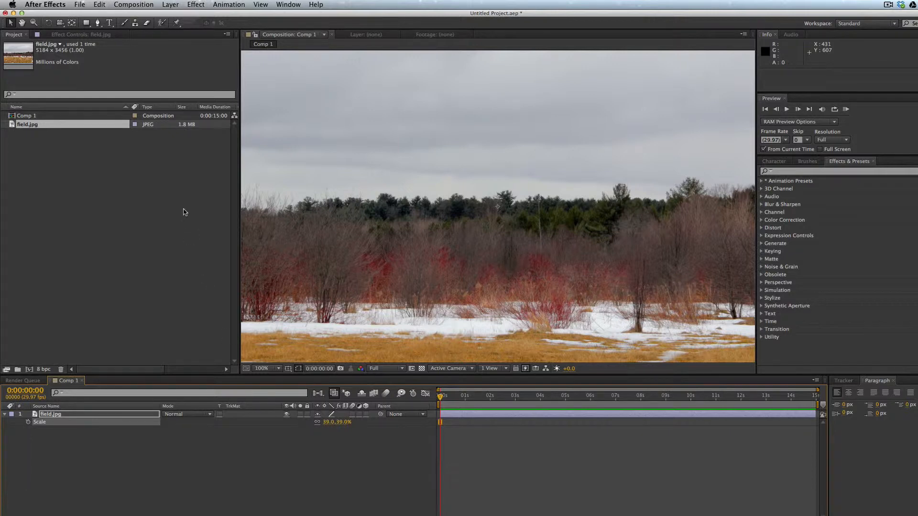
- Import character.ai from the Desktop as a composition
click(80, 5)
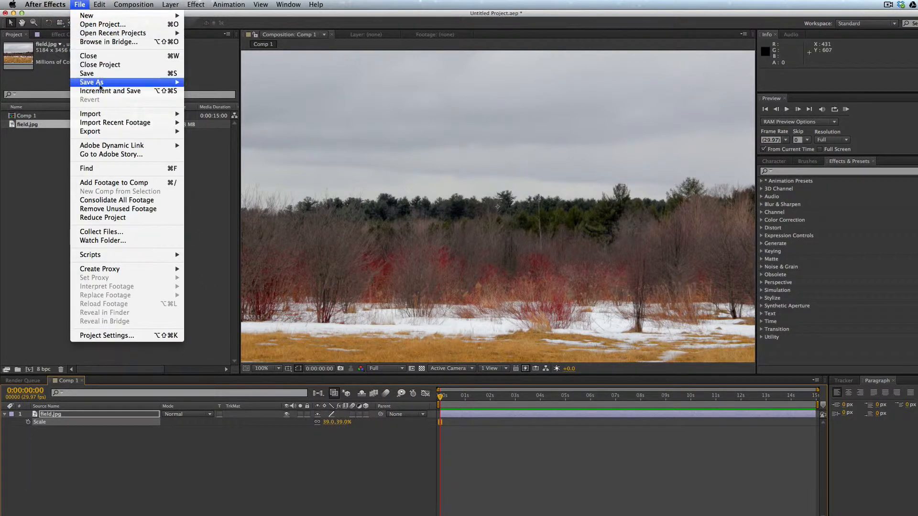
mouse_move(104, 115)
click(201, 114)
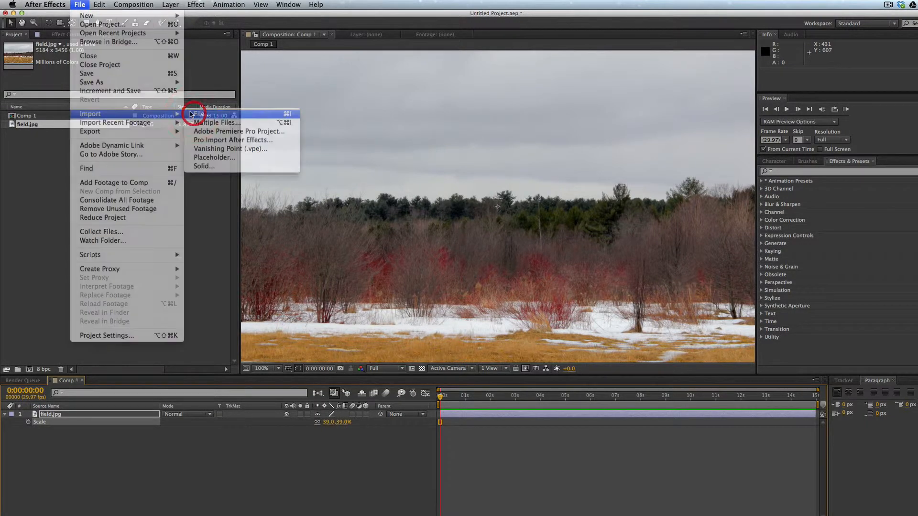
click(469, 144)
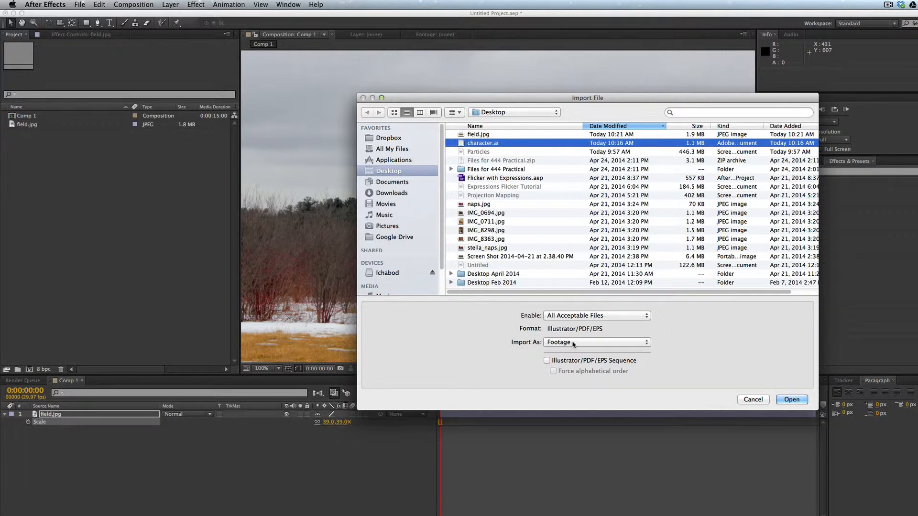
click(573, 342)
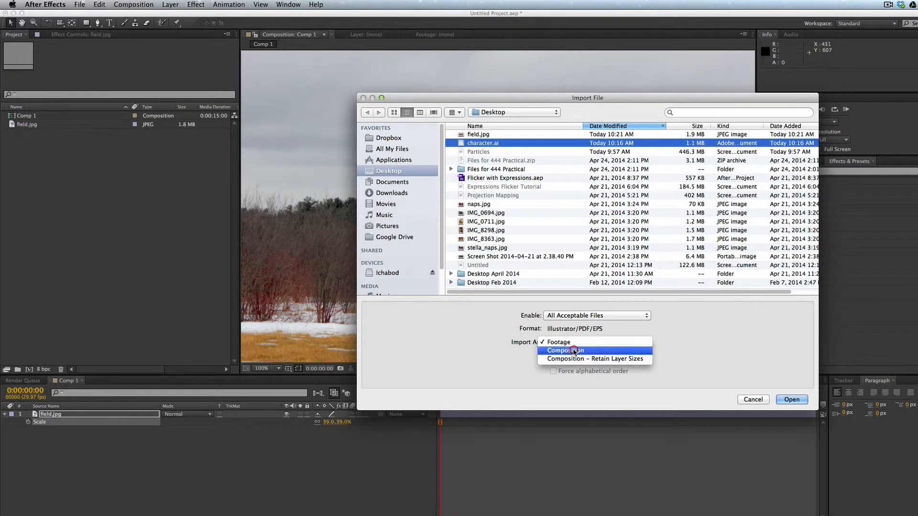
click(574, 350)
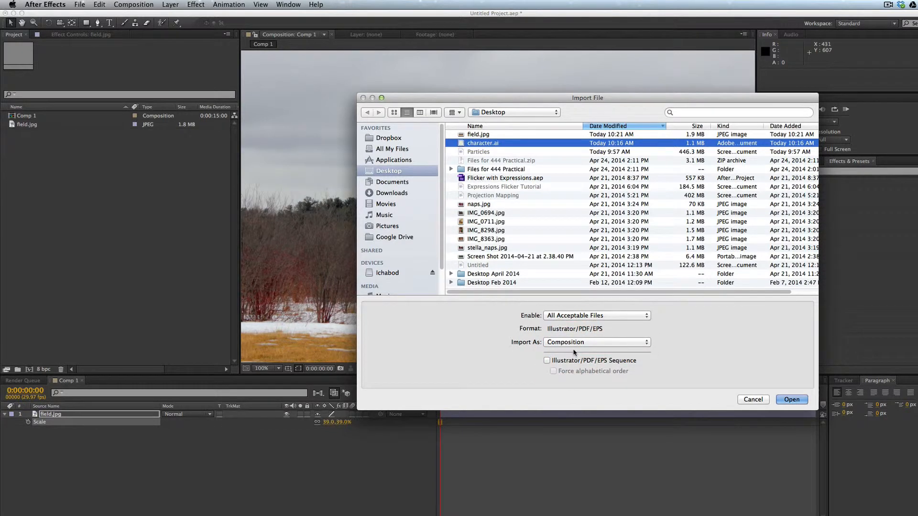
click(789, 401)
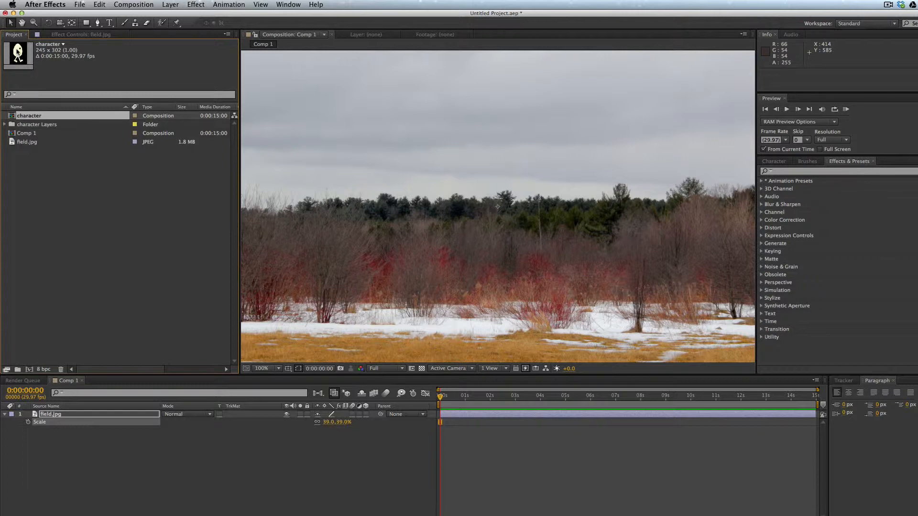
- Place the character composition above field.jpg in Comp 1 and move it down to about 953, 722 so it stands on the grass
drag(17, 50, 22, 415)
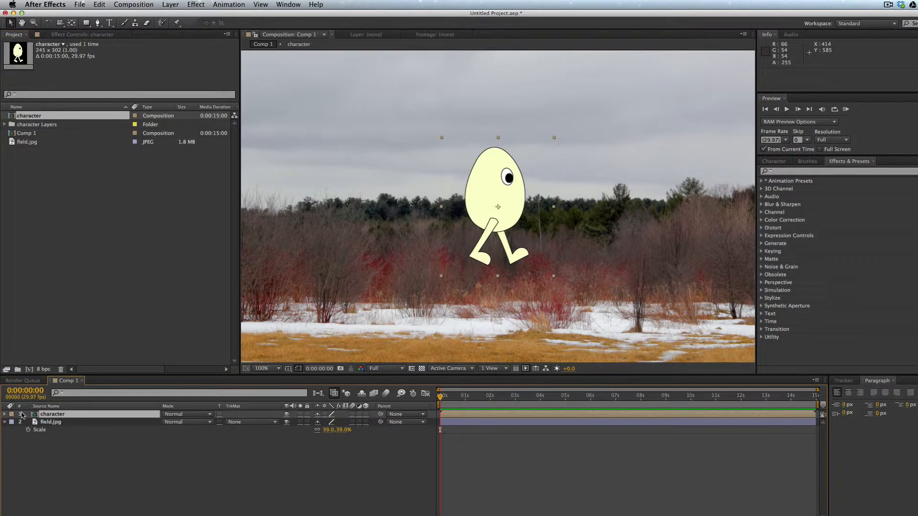
drag(480, 226, 477, 283)
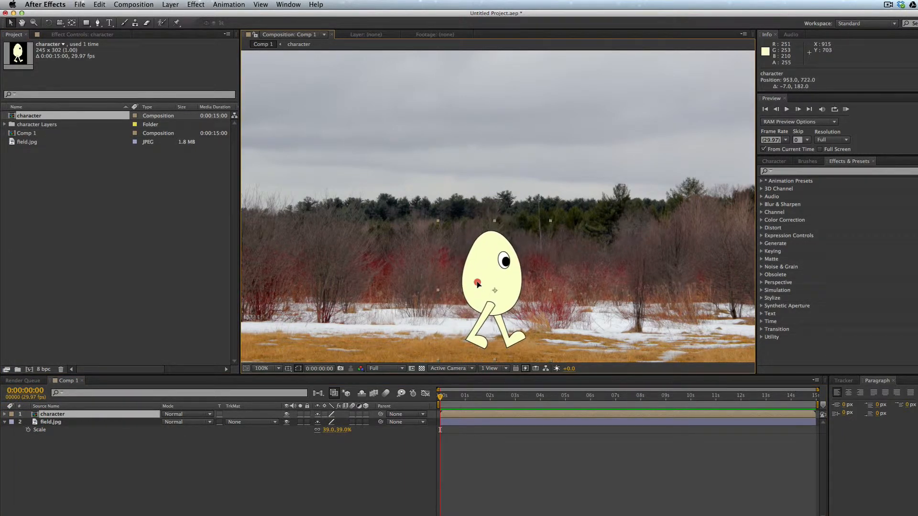
key(Return)
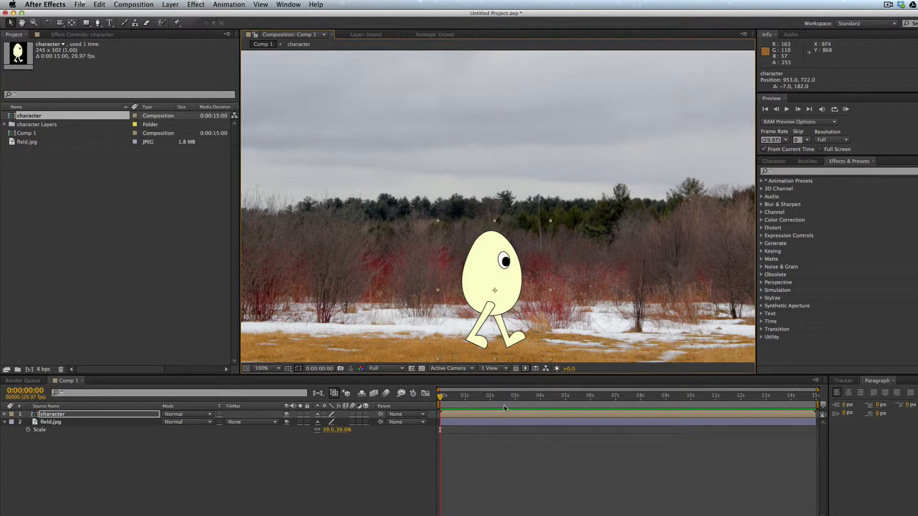
- Open the character composition, split all four layers at 0:00:00:16 and delete the parts after the split
double_click(484, 416)
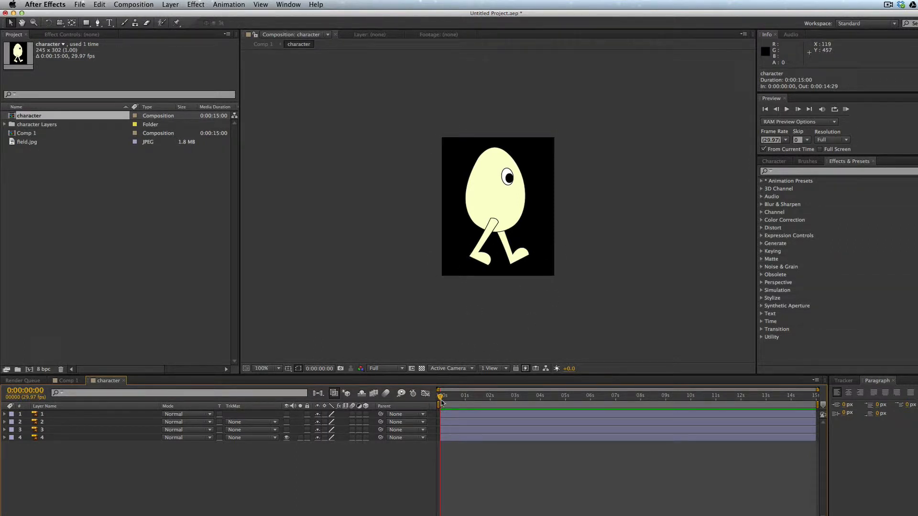
drag(440, 396, 454, 403)
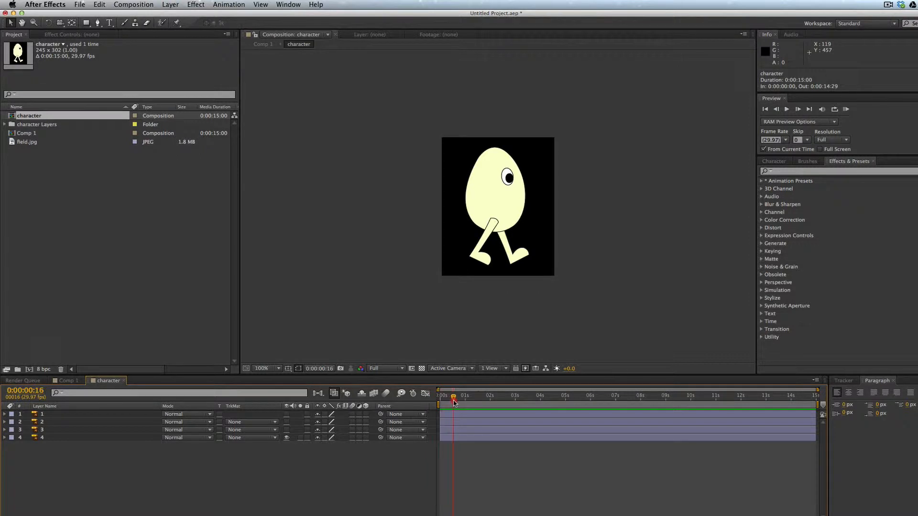
click(505, 415)
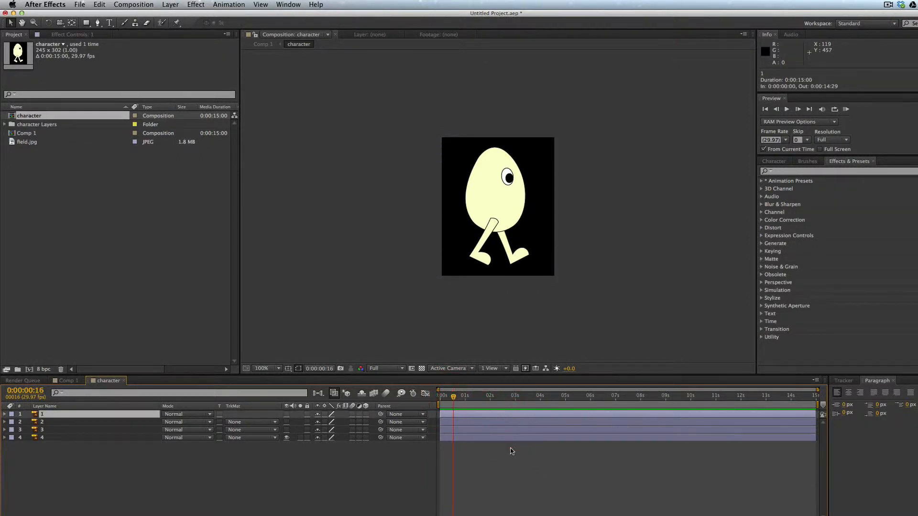
key(super+a)
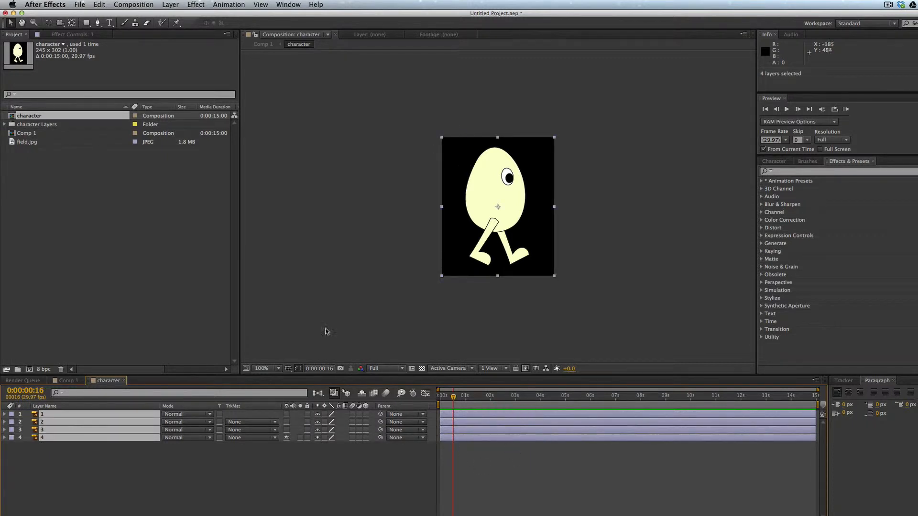
click(99, 4)
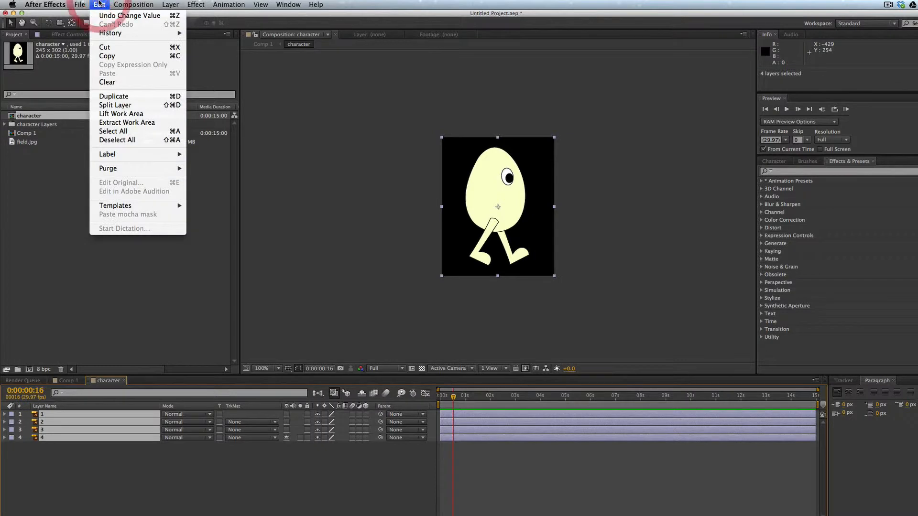
click(129, 105)
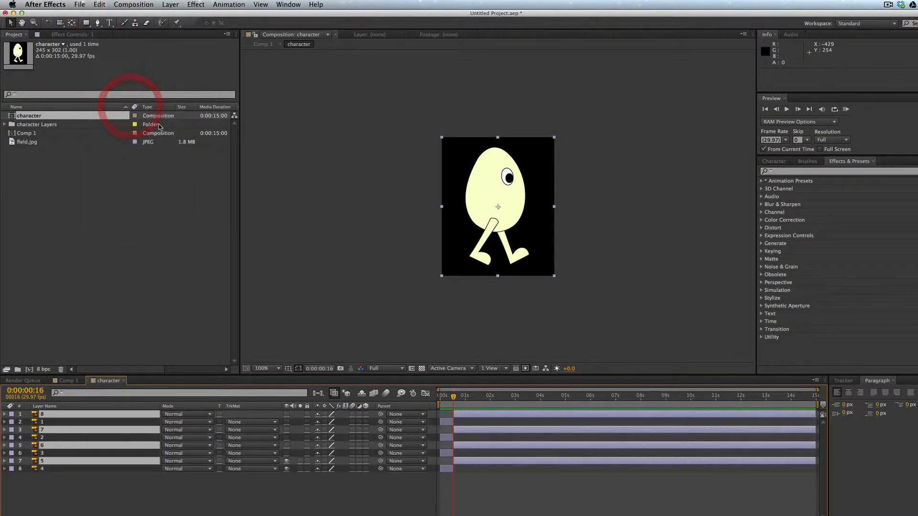
key(Delete)
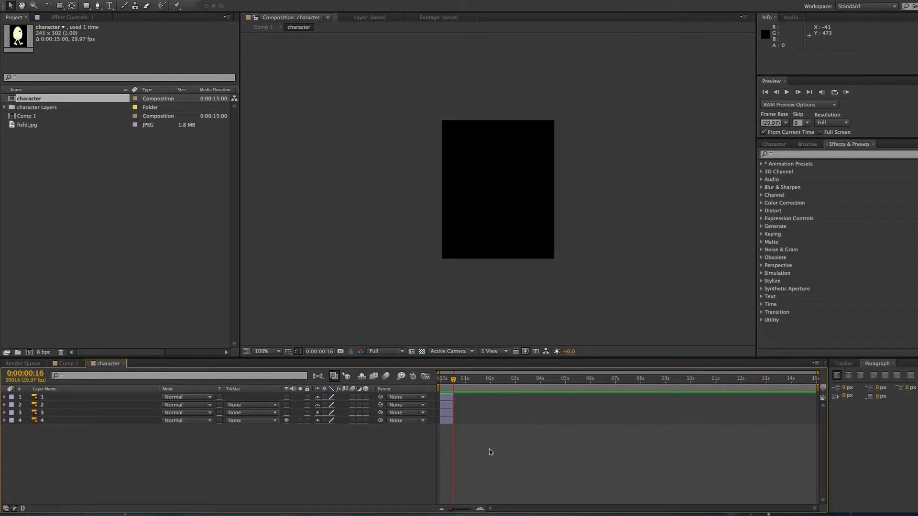
- Trim layer 1 of the character composition to end at frame 3, leaving a three-frame clip
drag(451, 512, 469, 513)
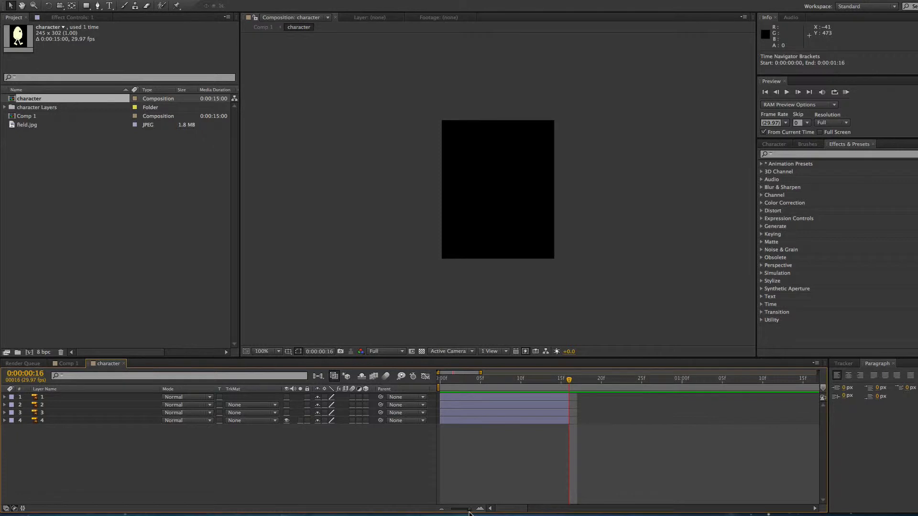
click(449, 385)
drag(449, 381, 456, 382)
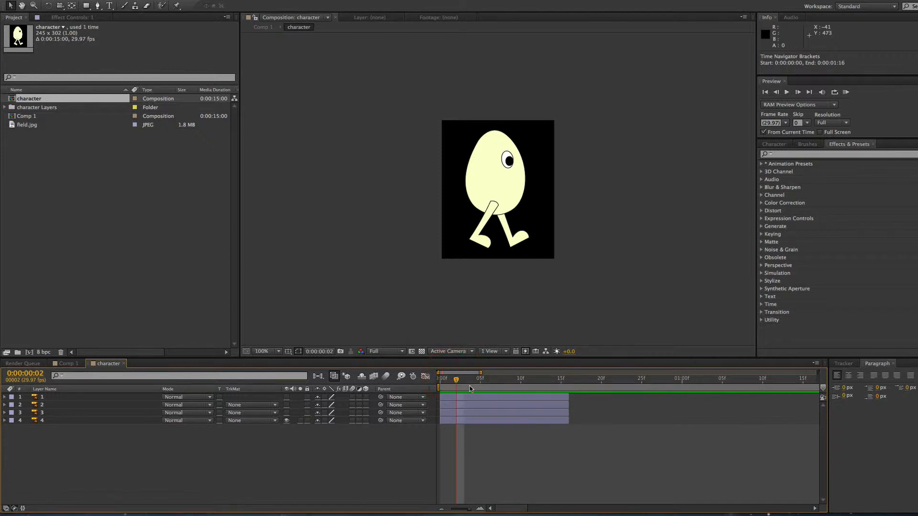
drag(456, 381, 462, 381)
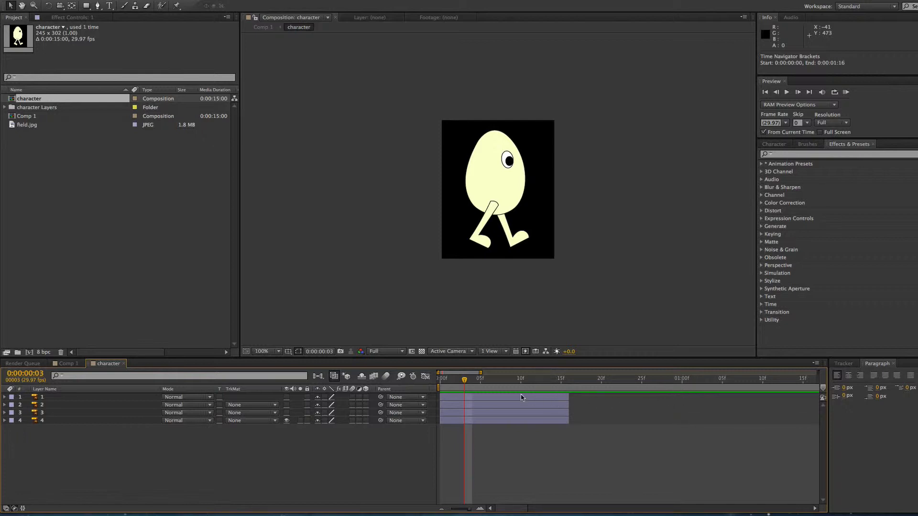
drag(566, 397, 462, 404)
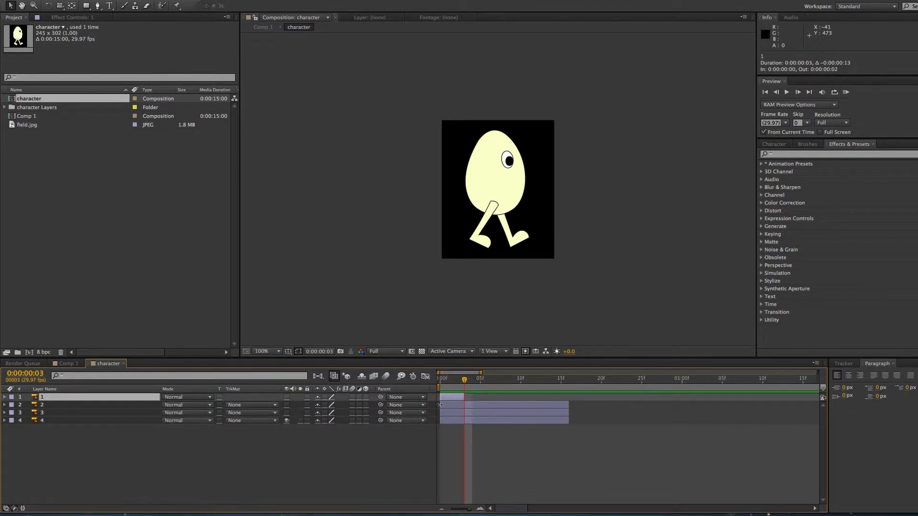
- Trim layers 2, 3 and 4 into consecutive three-frame clips starting at frames 3, 6 and 9, and make layers 1 to 3 visible
drag(439, 404, 465, 405)
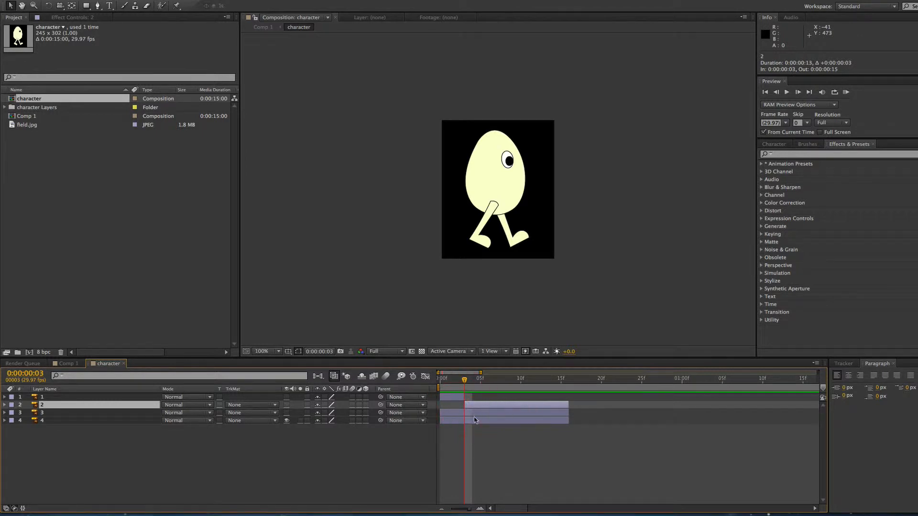
drag(568, 405, 529, 428)
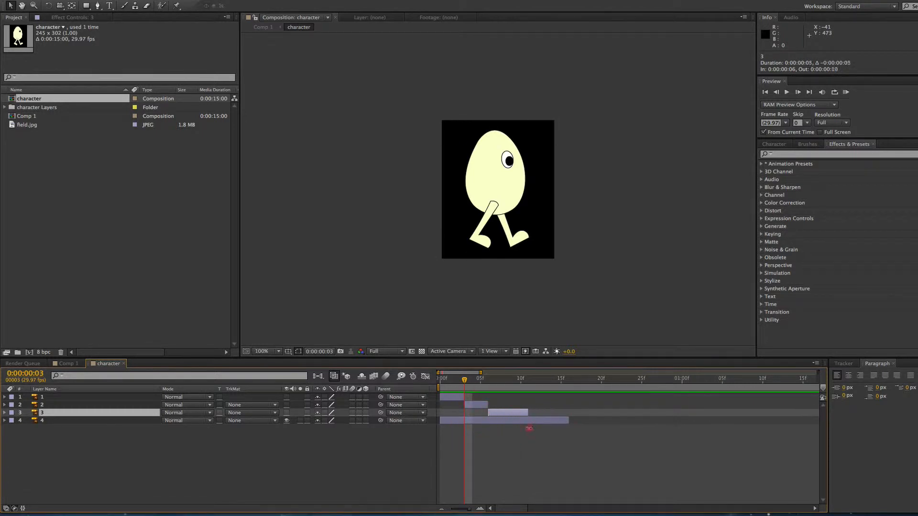
drag(440, 421, 512, 426)
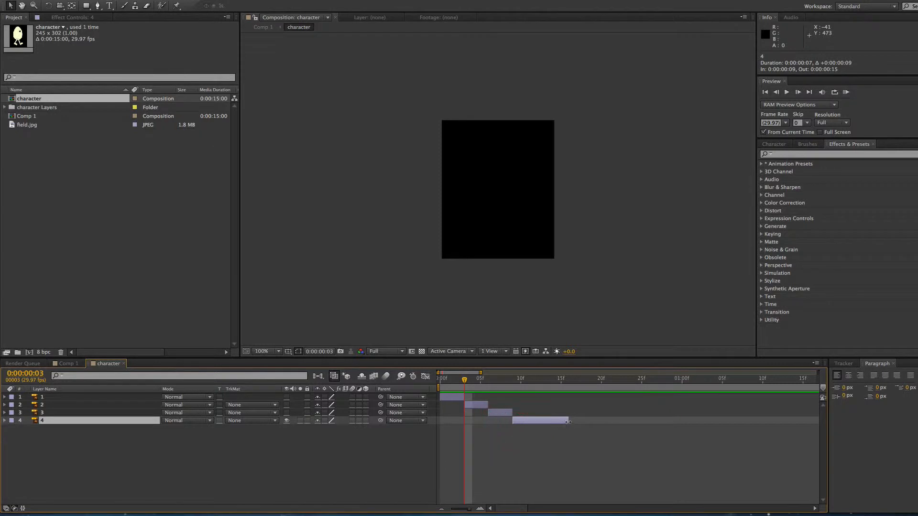
drag(568, 420, 539, 438)
drag(285, 397, 285, 413)
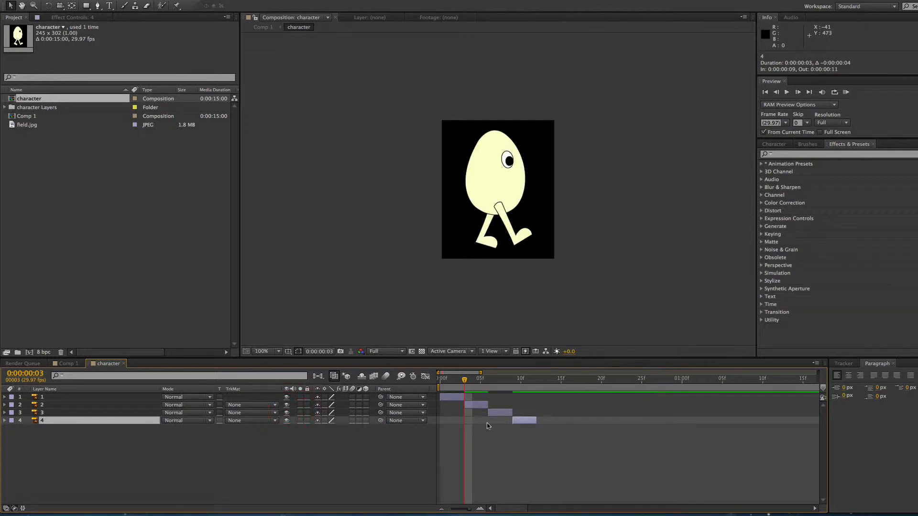
- Preview the character's walk cycle from the first frame and scrub through its layer clips
drag(452, 383, 440, 383)
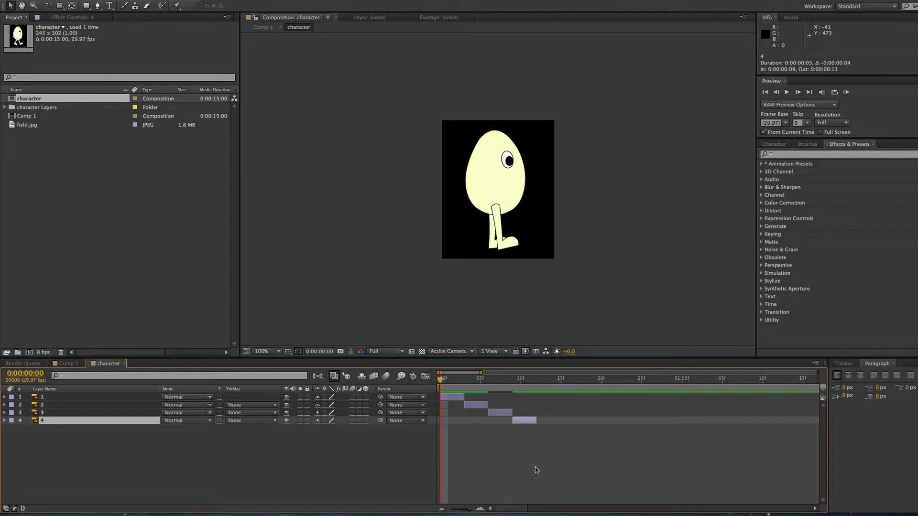
key(h)
key(space)
click(443, 379)
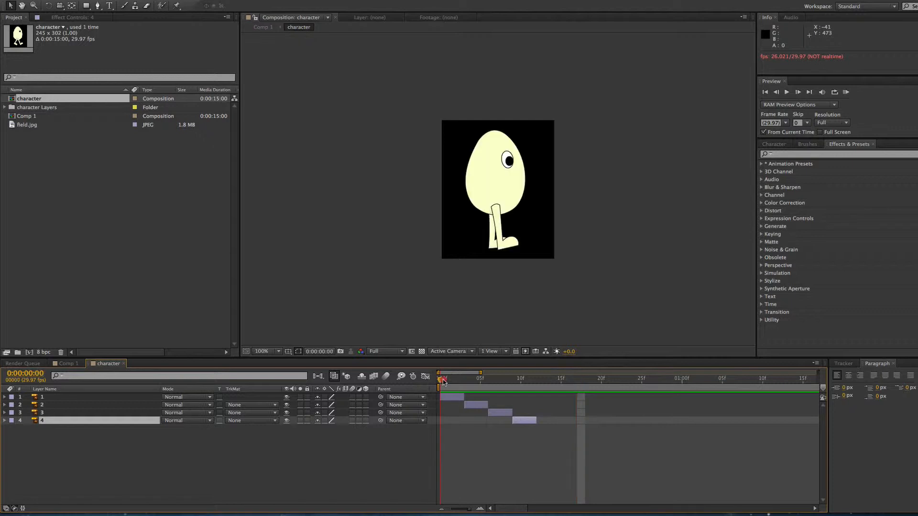
drag(442, 380, 521, 386)
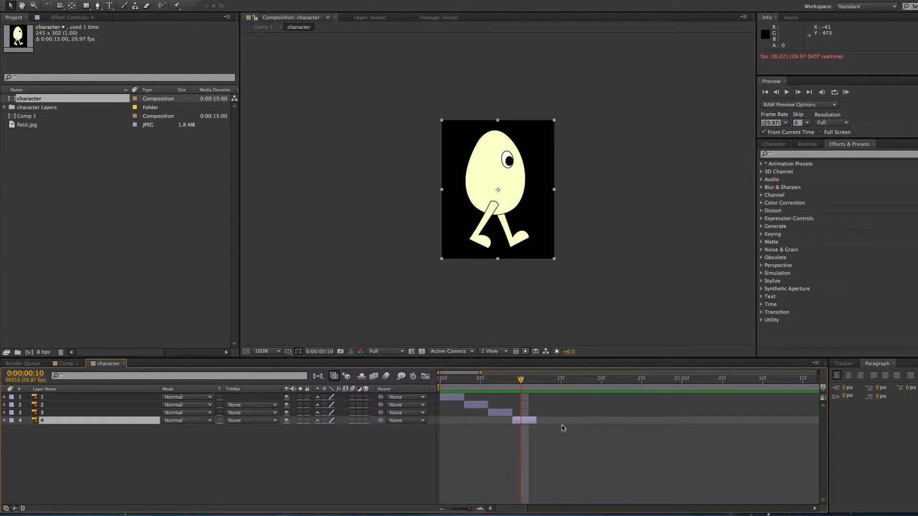
drag(471, 510, 450, 510)
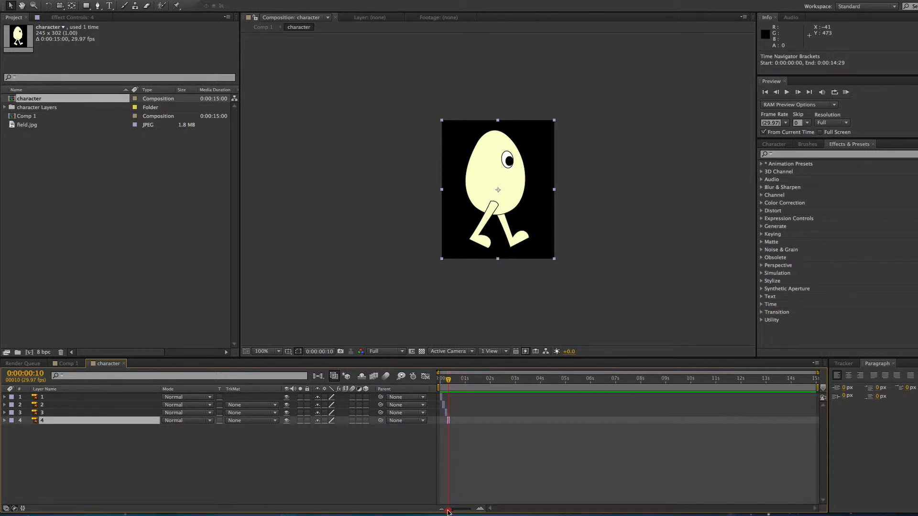
- Shorten the character composition's work area to end at 0:00:00:11, where the layer 4 clip finishes
drag(818, 393, 453, 444)
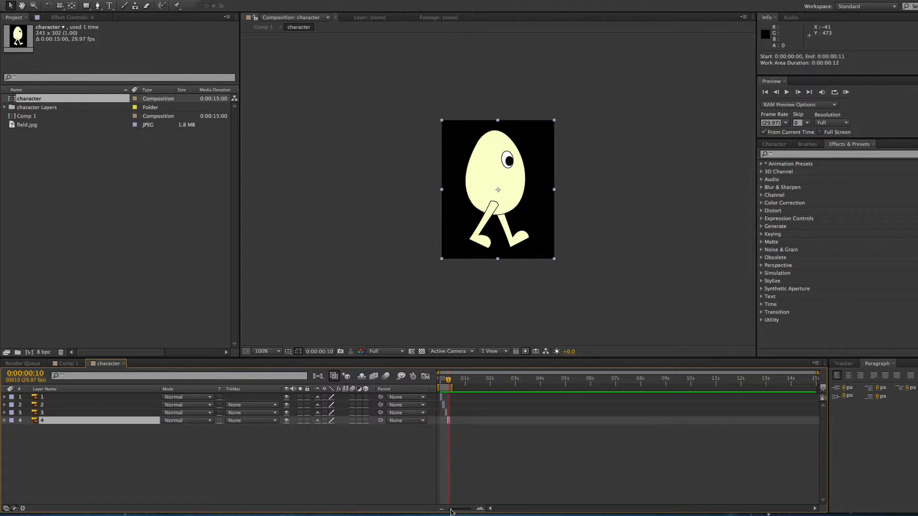
drag(450, 511, 473, 510)
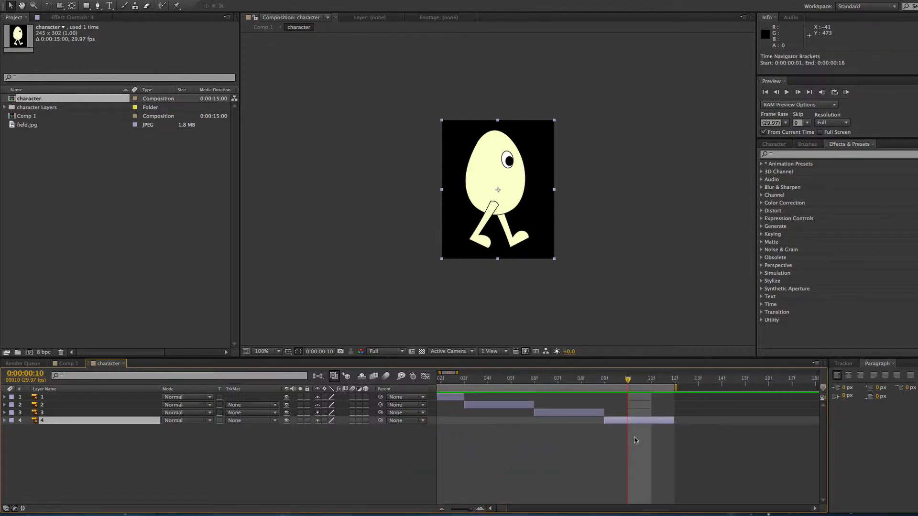
click(731, 427)
- Preview the walk cycle within the shortened work area of the character composition from the first frame
click(846, 93)
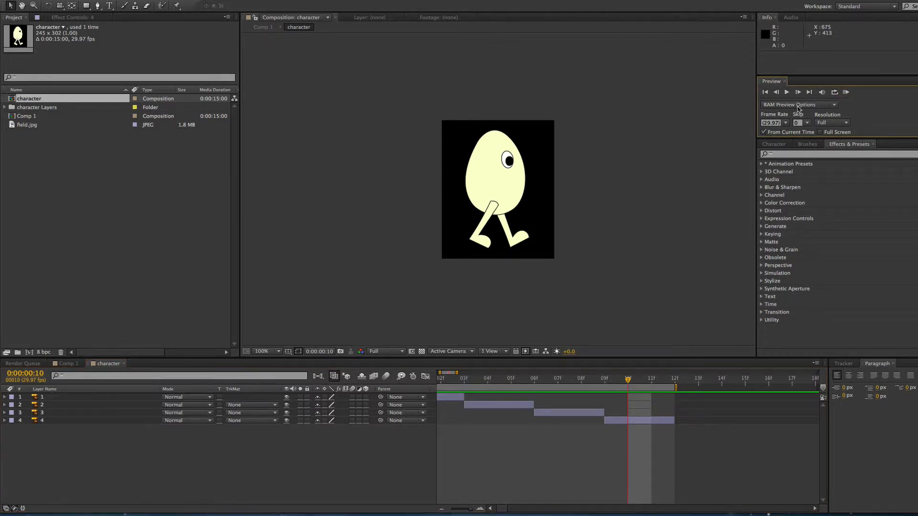
drag(466, 381, 363, 386)
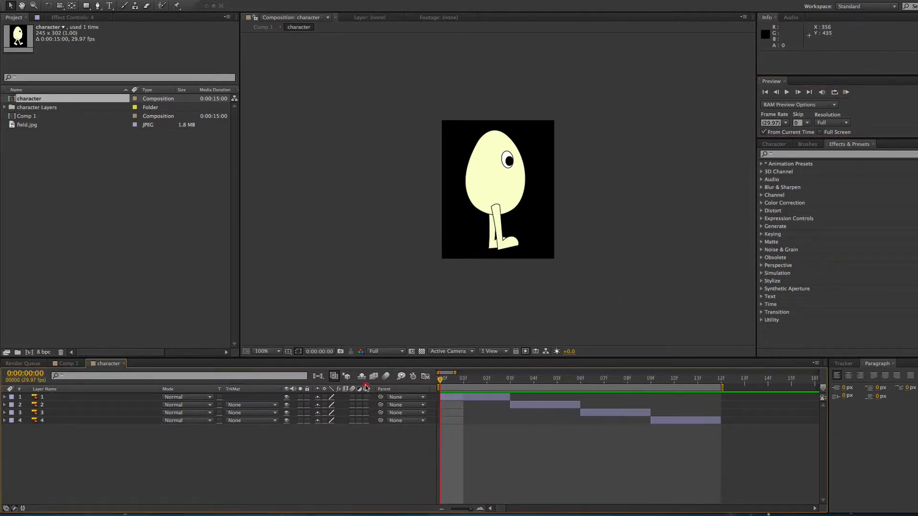
click(787, 92)
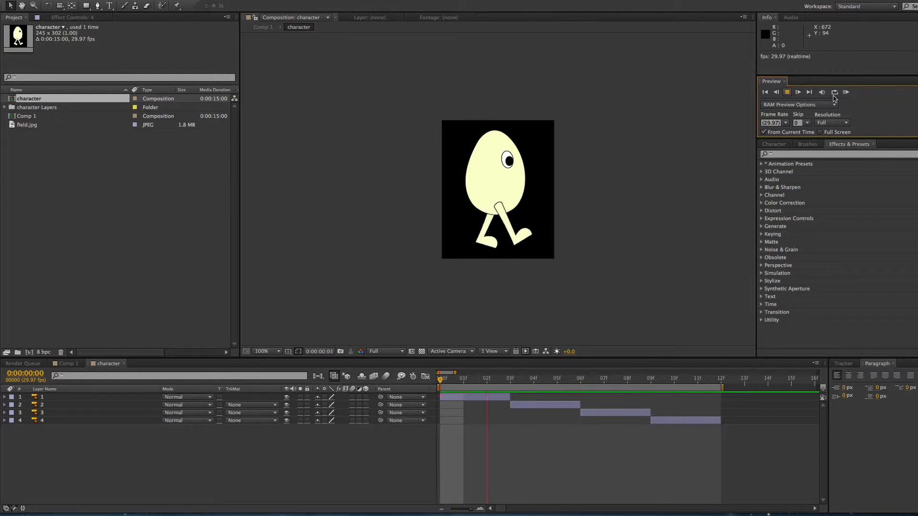
key(space)
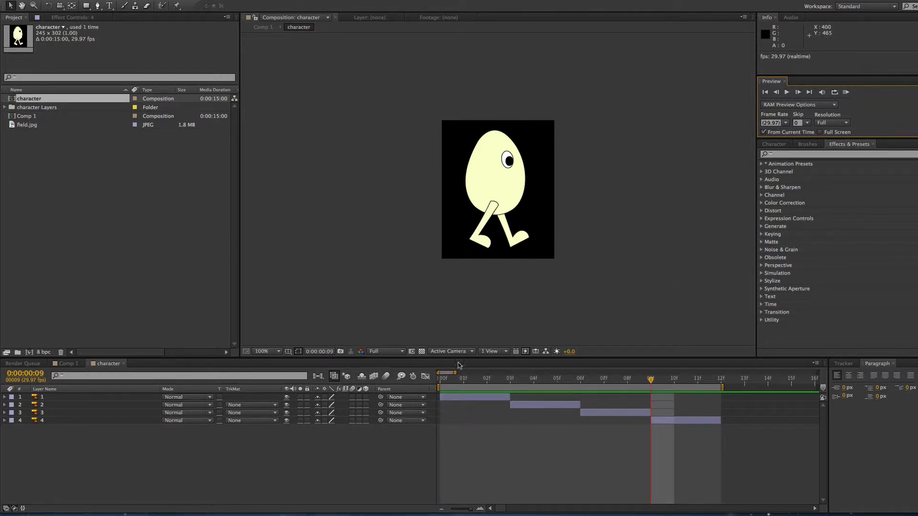
- Switch to Comp 1 and play the character over the field background from the first frame
click(63, 365)
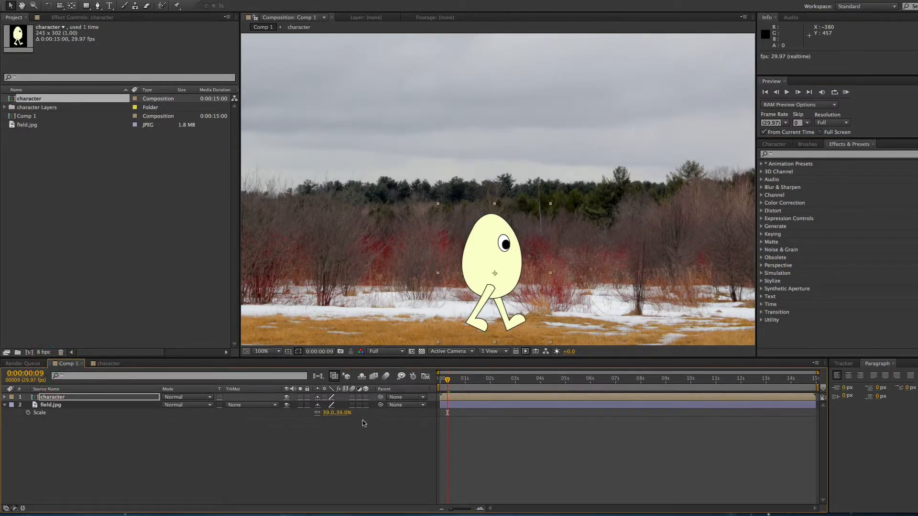
drag(444, 381, 431, 381)
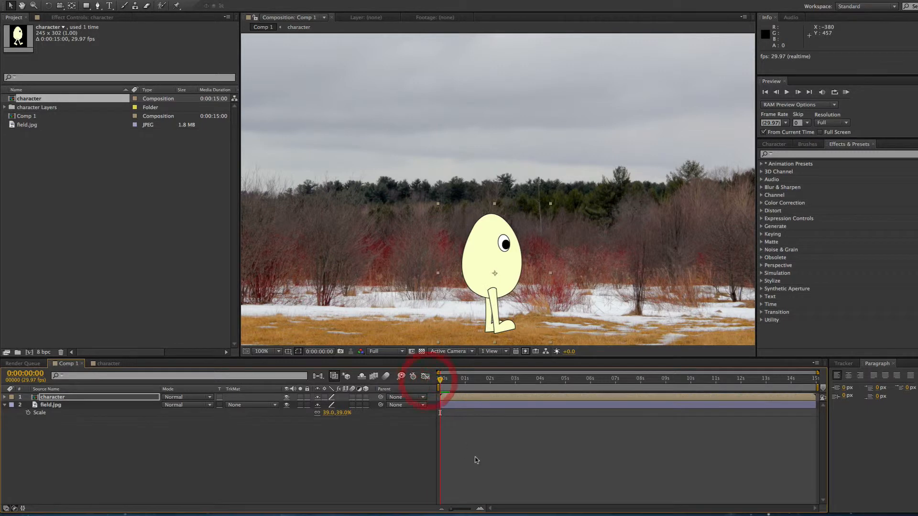
key(space)
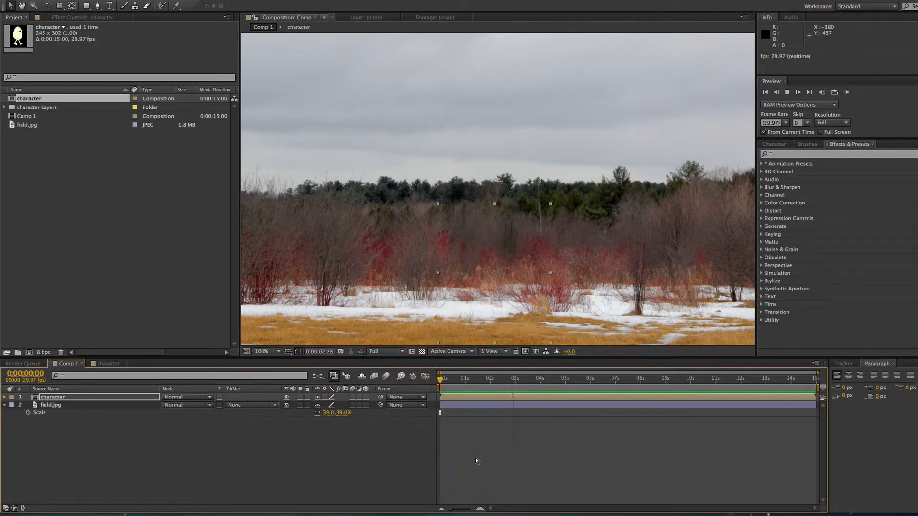
key(space)
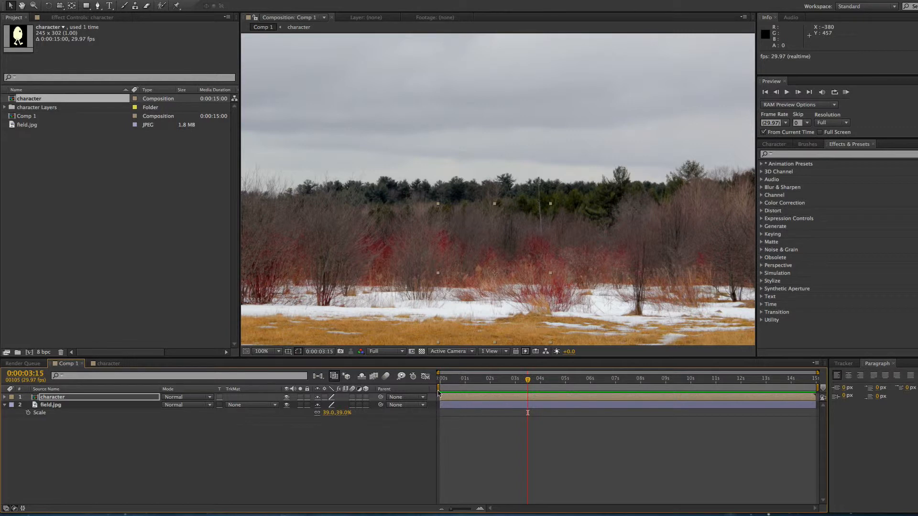
- Open the character composition from its layer in Comp 1 and trim its duration to the work area
double_click(458, 401)
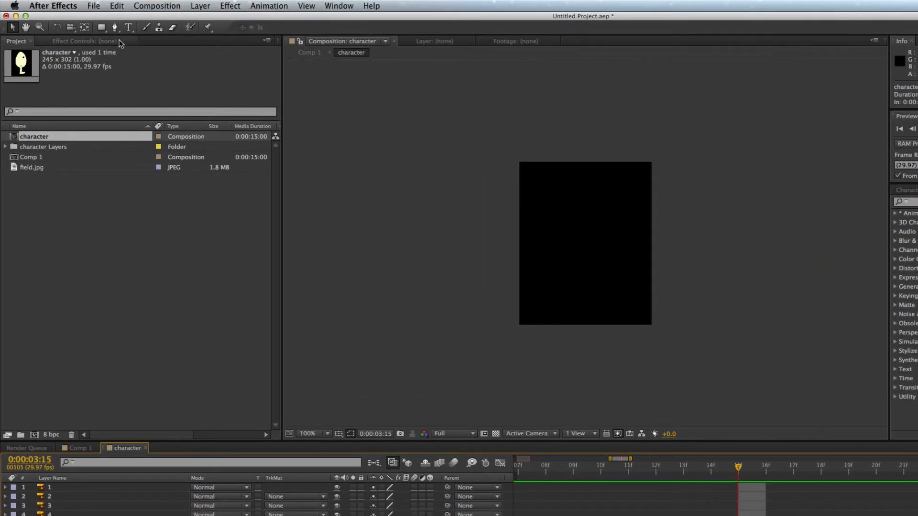
click(158, 5)
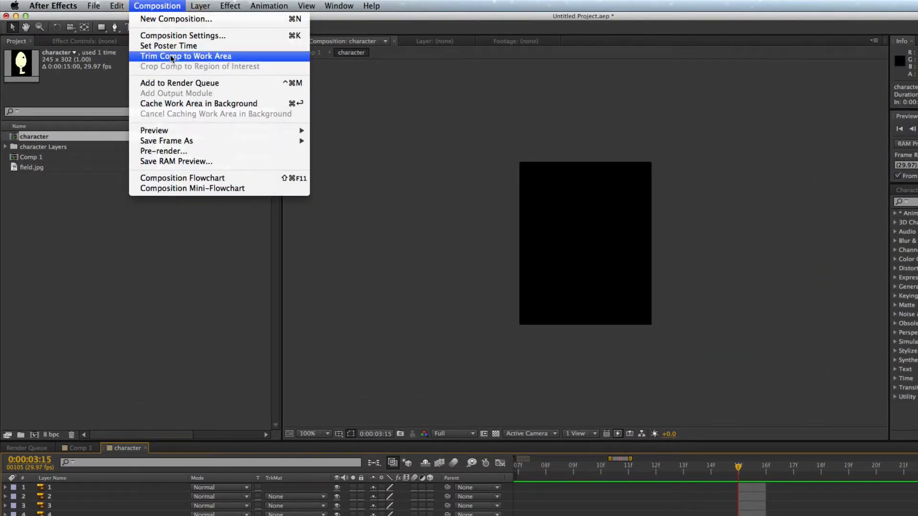
click(185, 57)
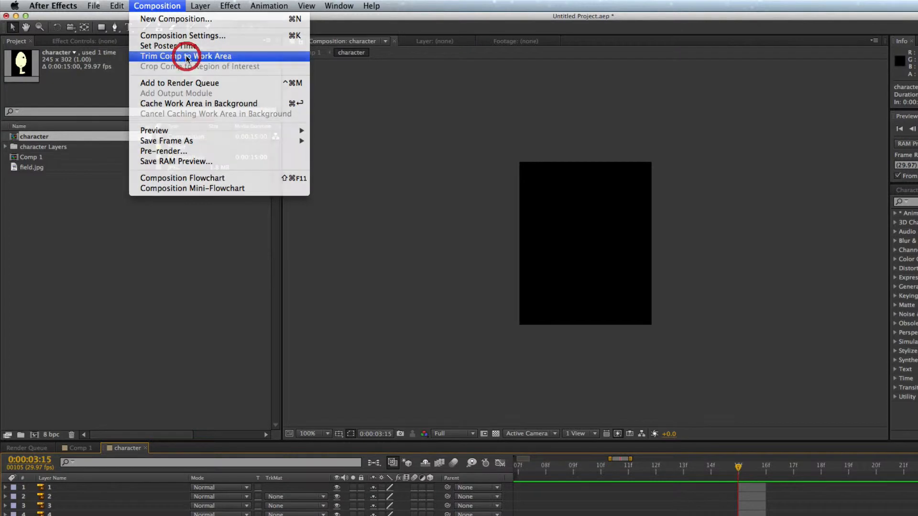
- Return to Comp 1 and play the trimmed character layer from 0:00:00:00
click(74, 450)
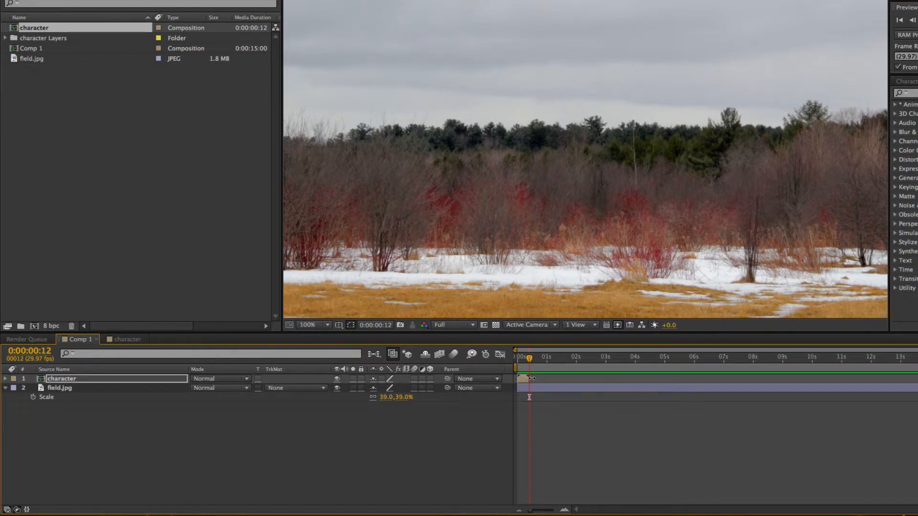
drag(529, 361, 502, 359)
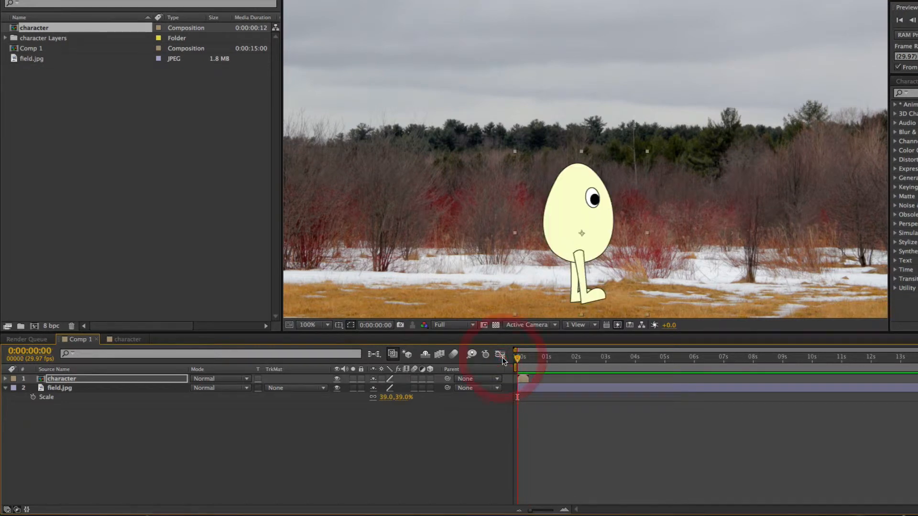
key(space)
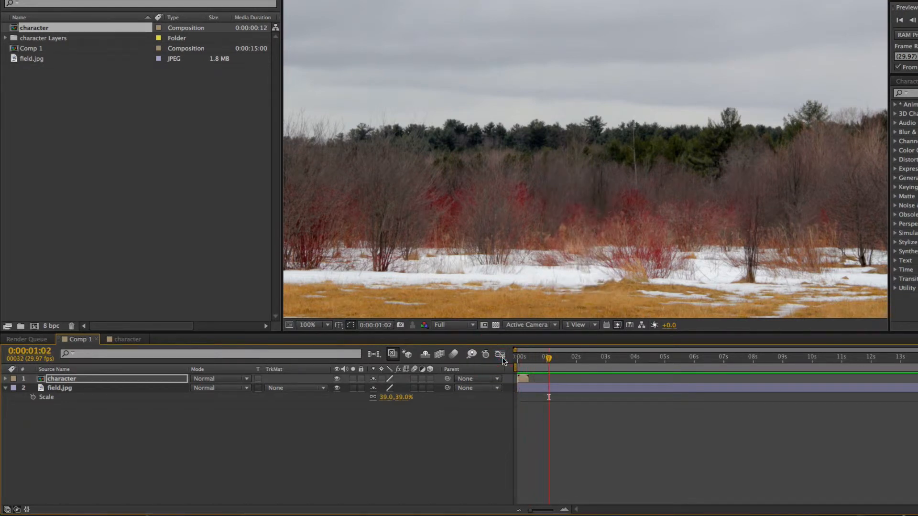
click(522, 358)
drag(523, 359, 516, 359)
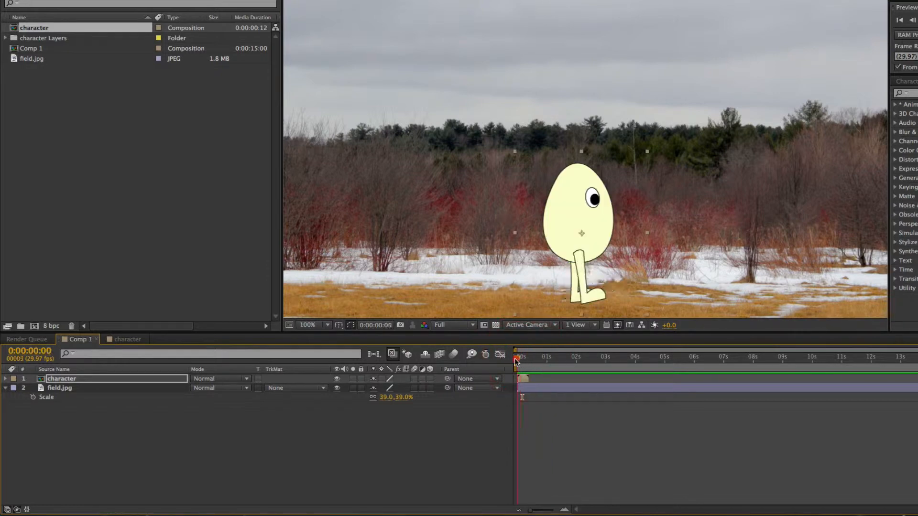
- Enable time remapping on the character layer in Comp 1
click(524, 381)
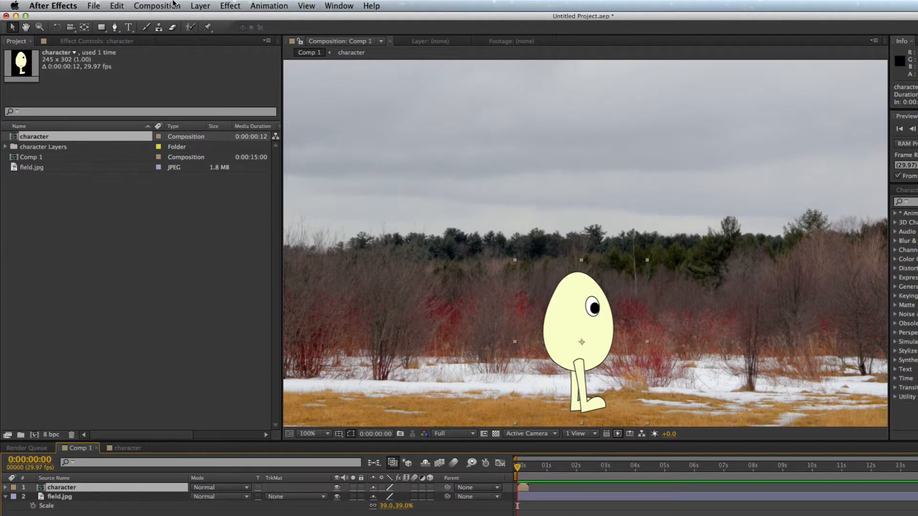
click(197, 5)
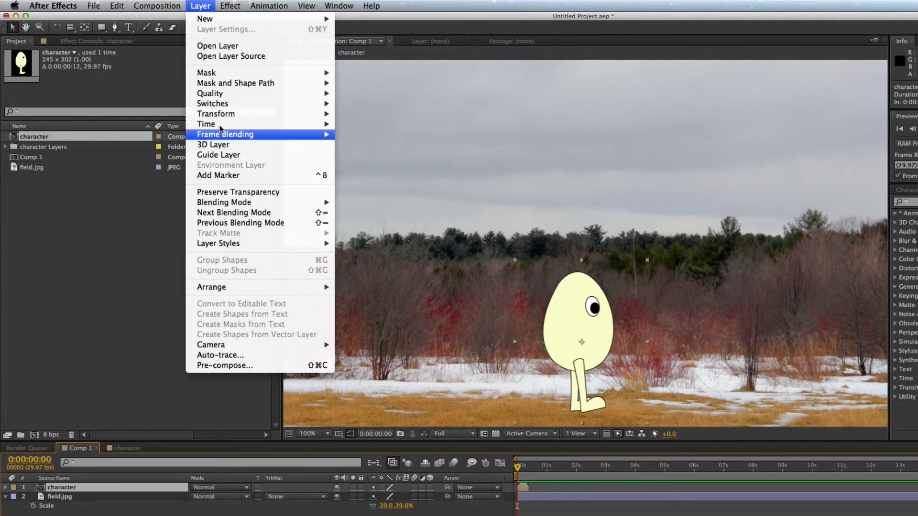
mouse_move(219, 126)
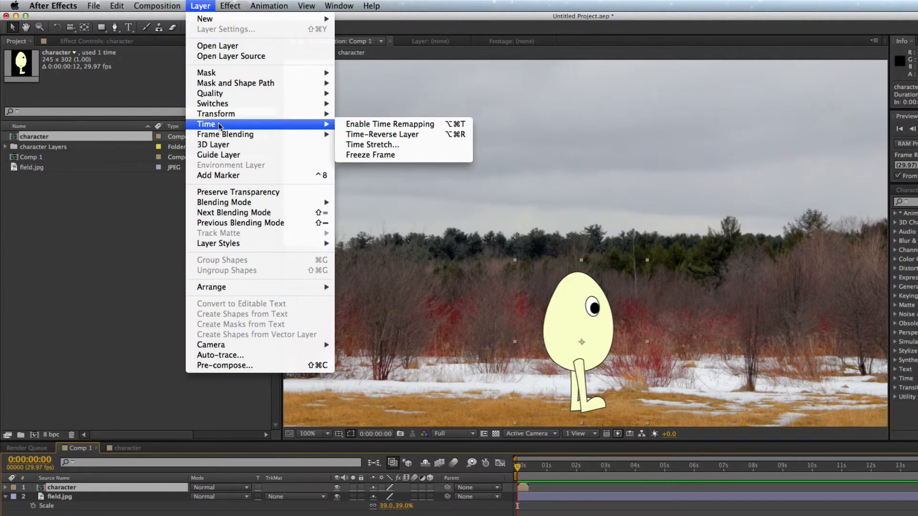
click(368, 124)
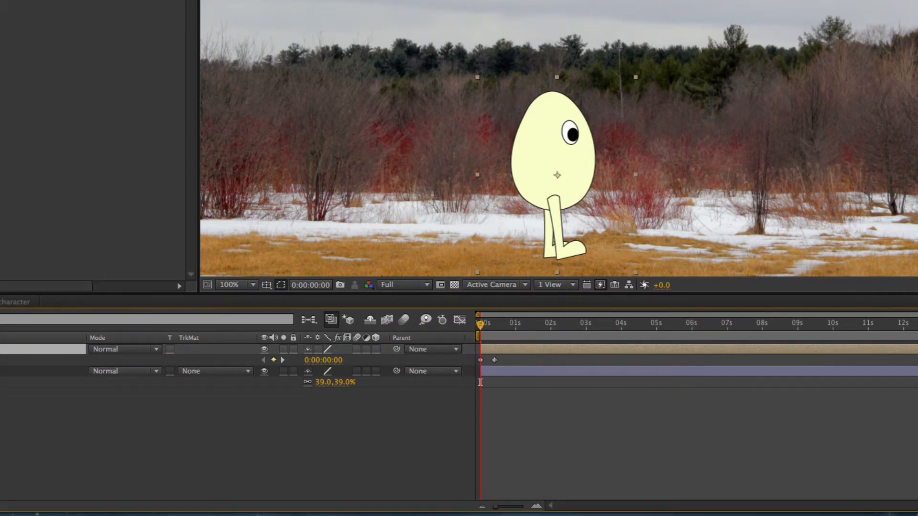
- Add a Time Remap keyframe to the character layer at frame 11, the last frame showing the egg
drag(497, 508, 524, 510)
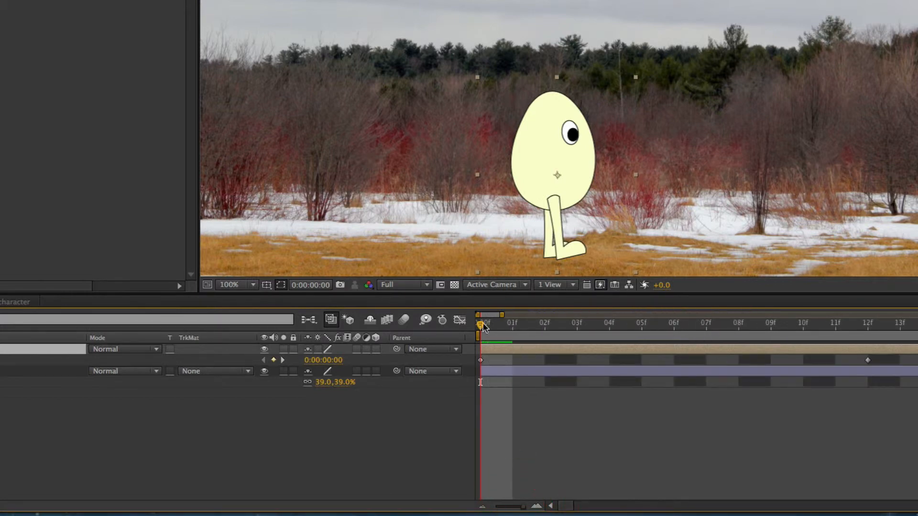
drag(481, 327, 866, 328)
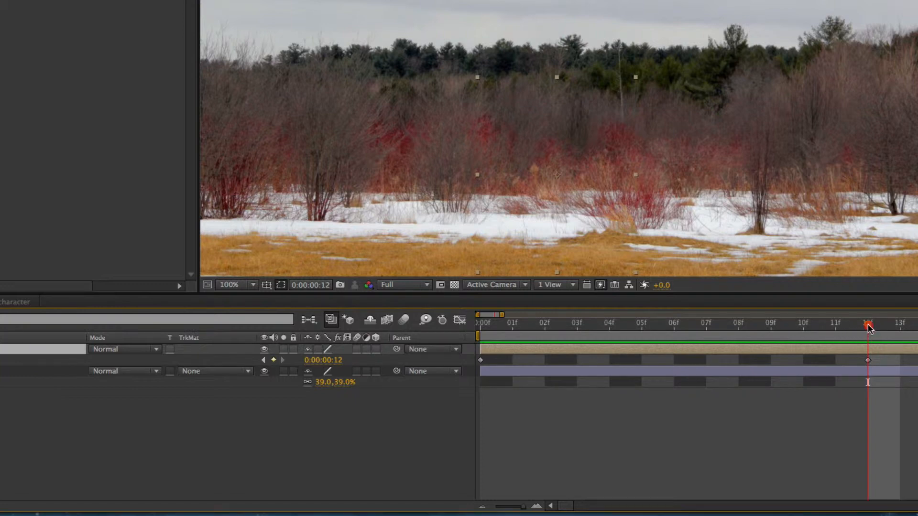
drag(868, 328, 836, 326)
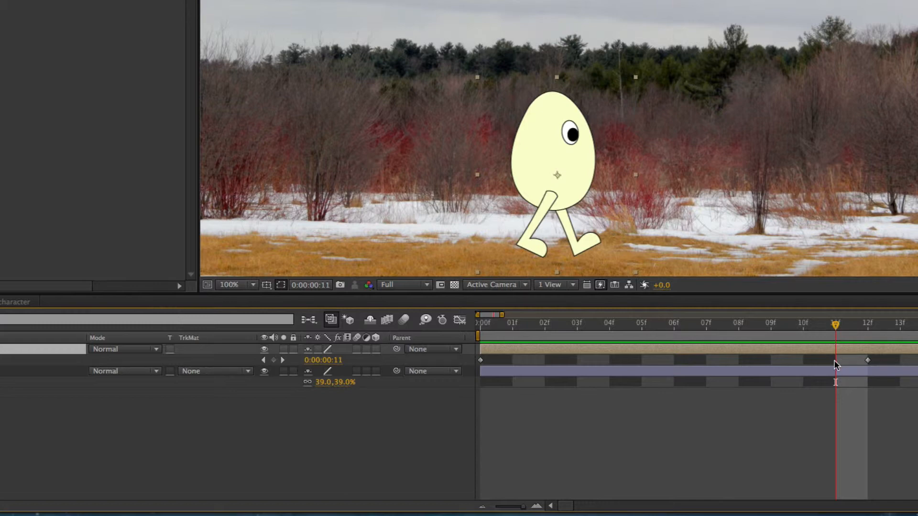
click(276, 363)
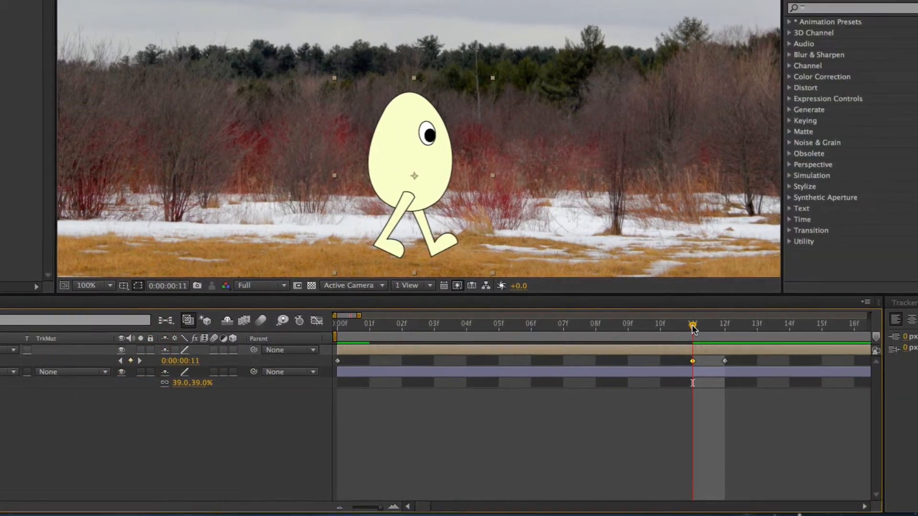
- Set the value of the character layer's Time Remap keyframe at frame 12 to 0:00:00:00
click(724, 327)
double_click(724, 362)
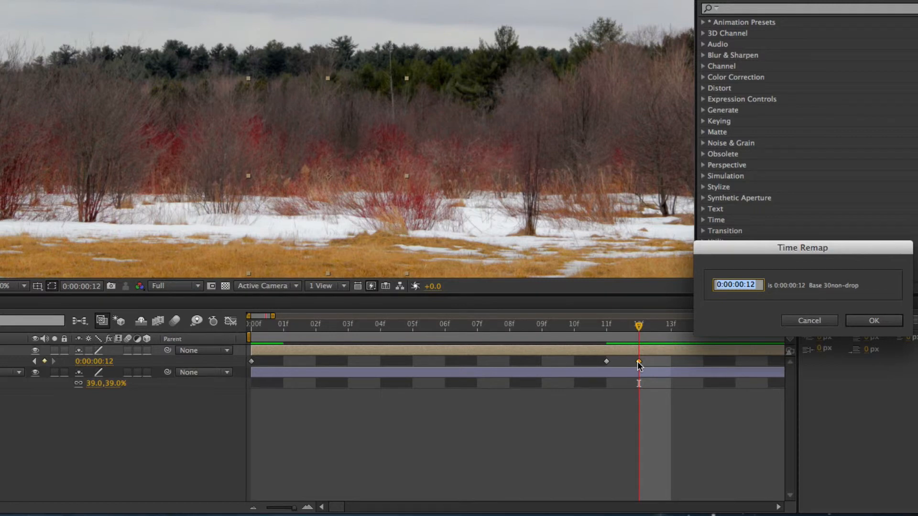
text(0)
click(747, 313)
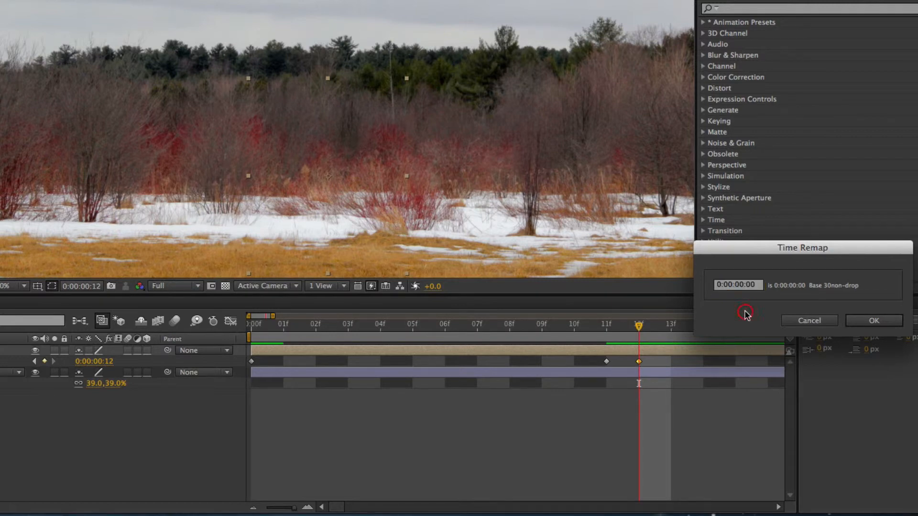
click(869, 321)
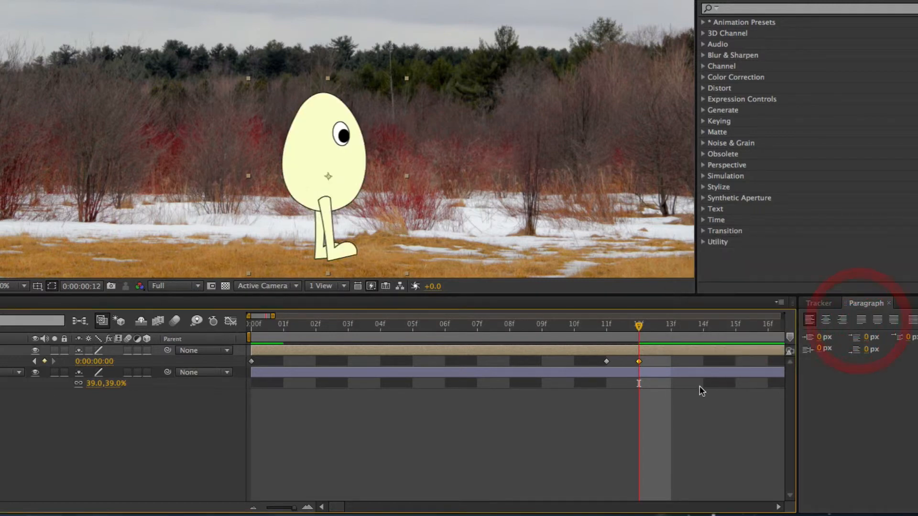
- Delete the character layer's Time Remap keyframe at frame 12 and return to the first frame
key(Delete)
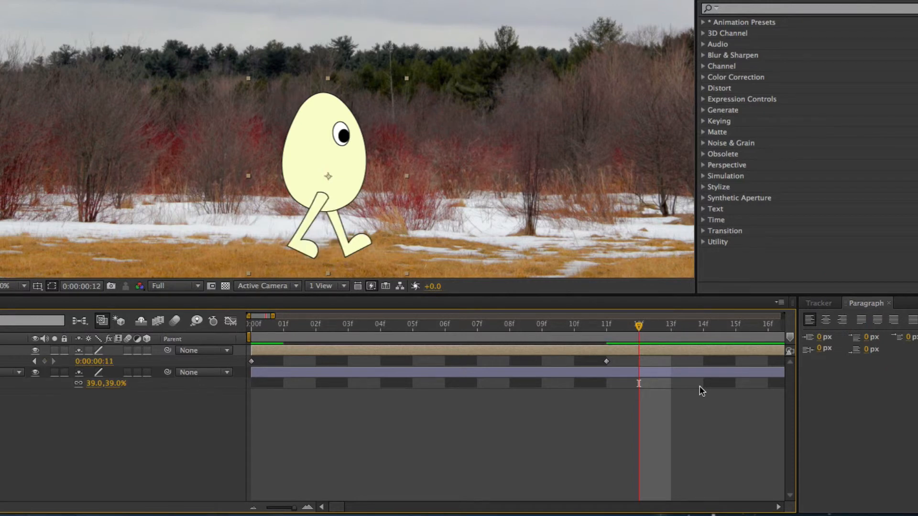
drag(282, 324, 252, 324)
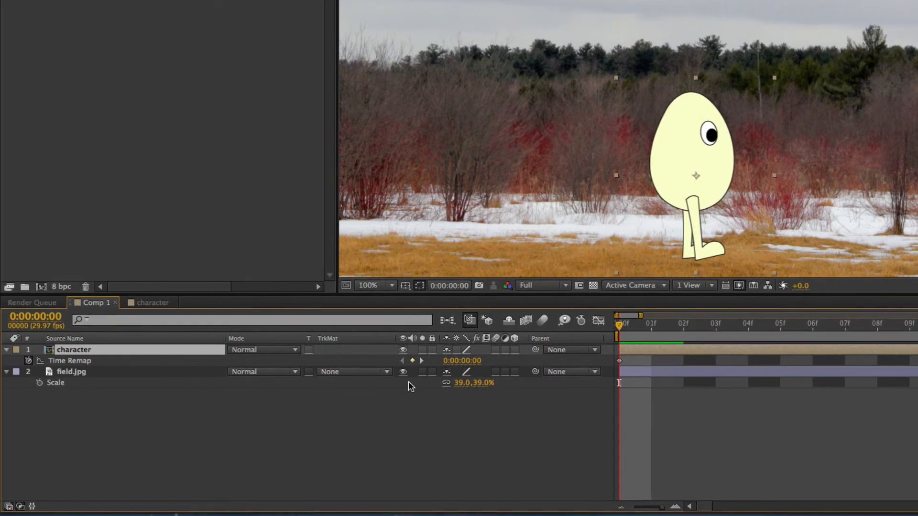
- Add the expression loopOut(type = "cycle", numKeyframes = 0) to the character layer's Time Remap property
click(86, 362)
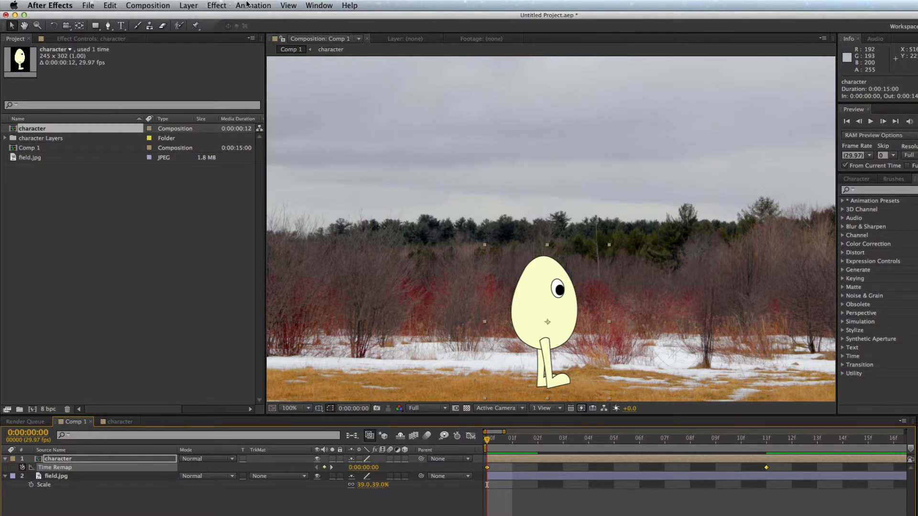
click(247, 5)
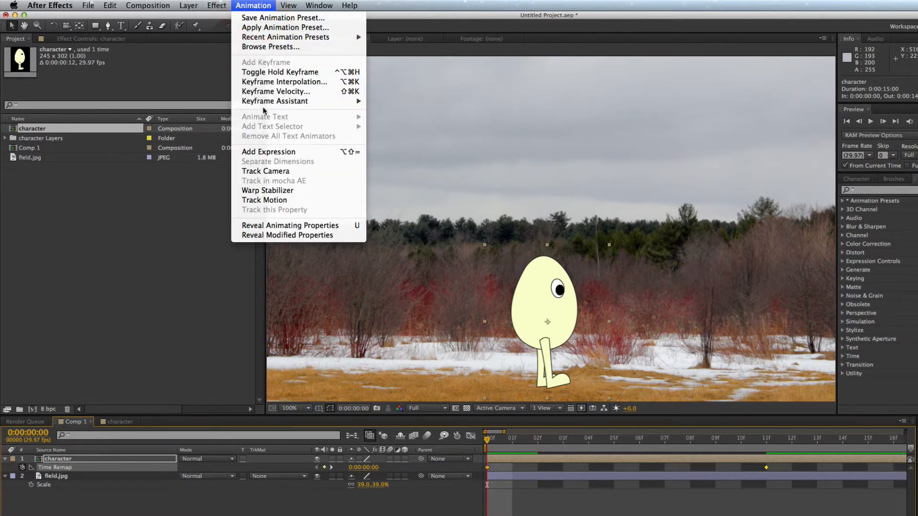
click(276, 152)
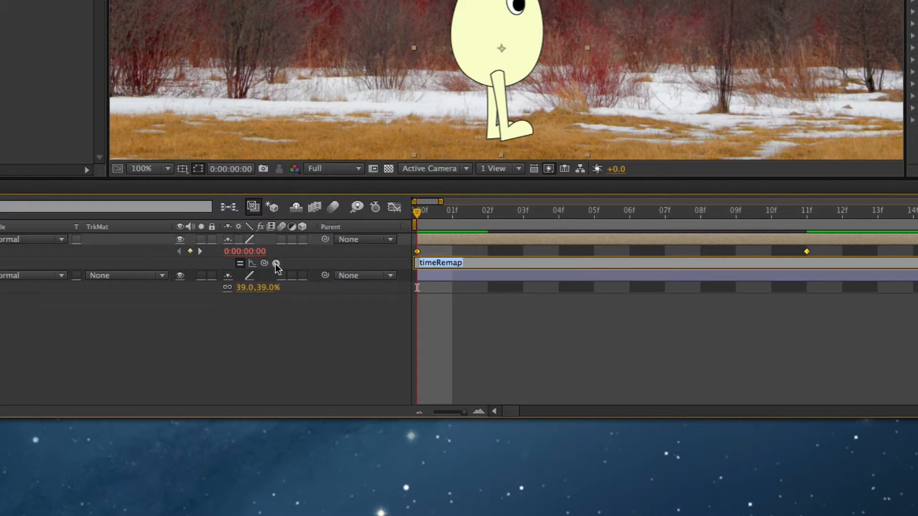
click(276, 264)
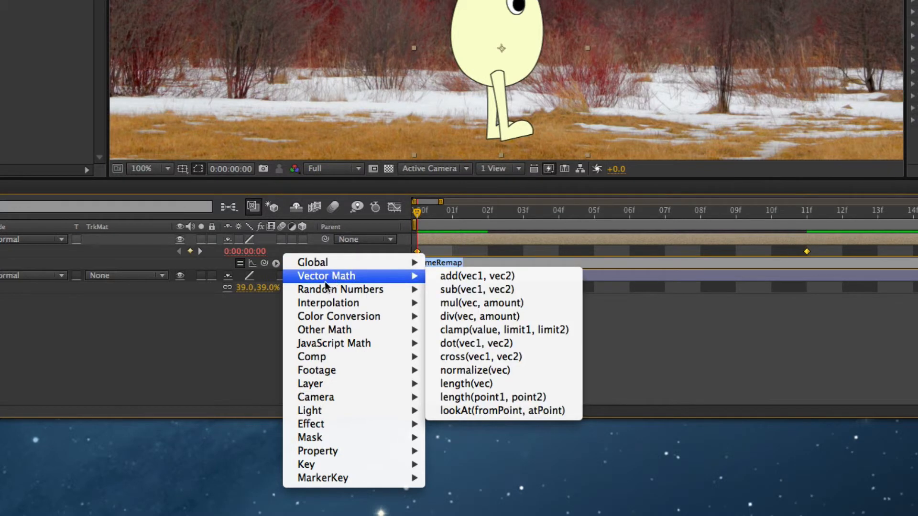
mouse_move(342, 450)
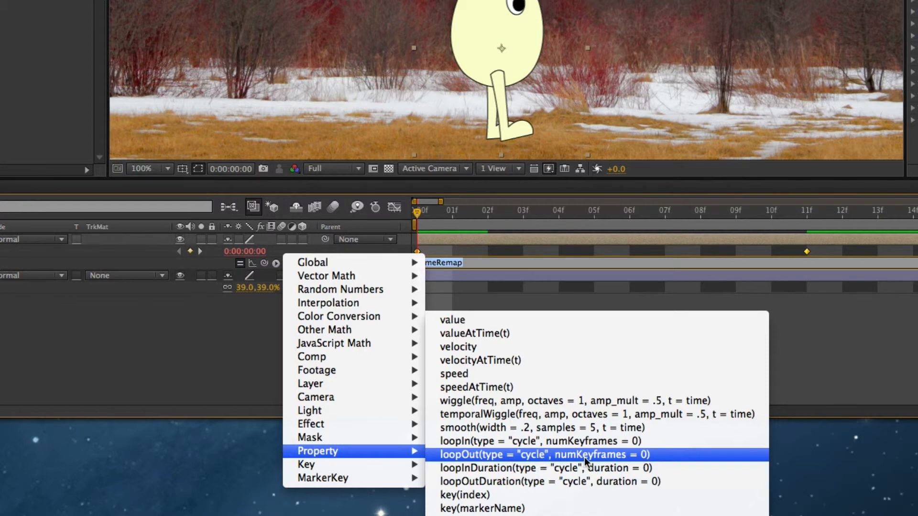
click(601, 457)
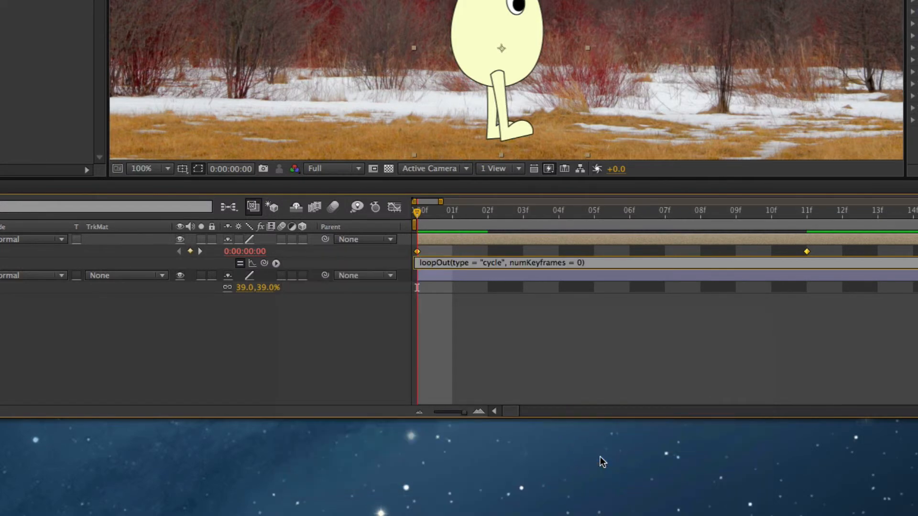
click(492, 326)
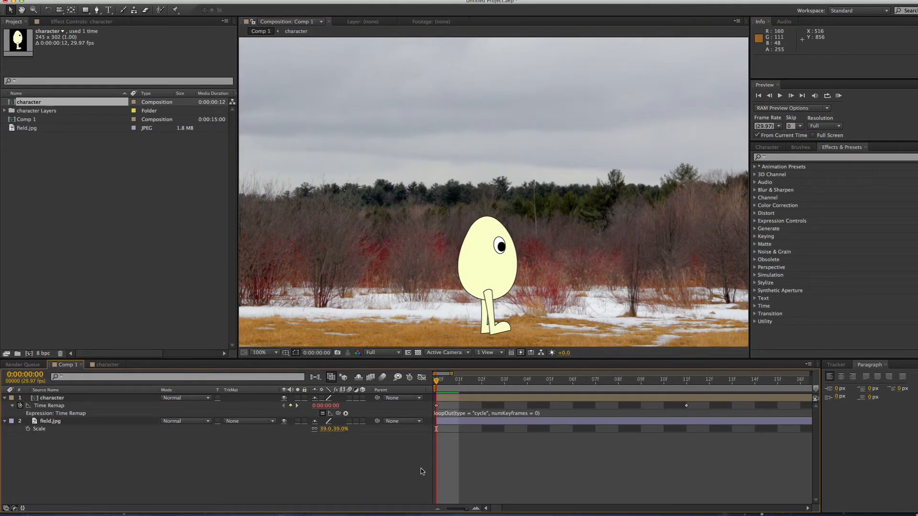
- Preview the looping walk cycle in Comp 1 with the full 15-second timeline in view
key(space)
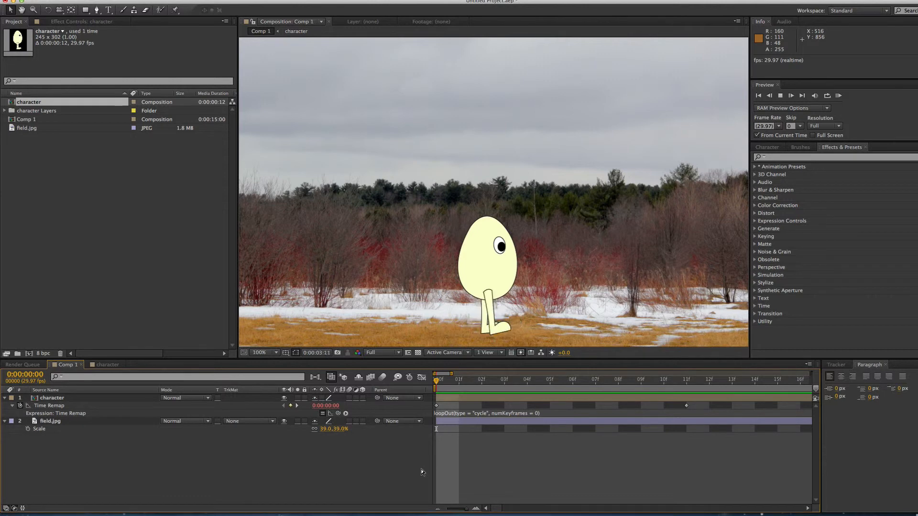
click(460, 510)
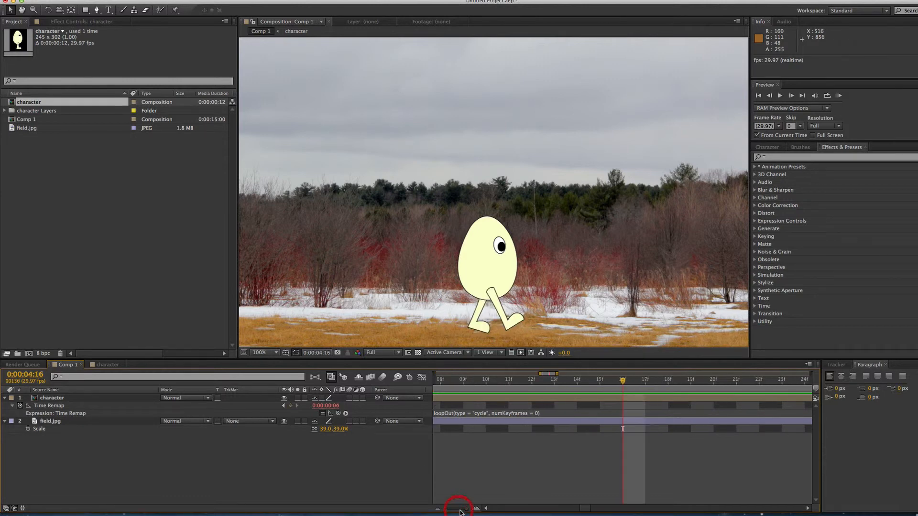
drag(460, 509, 440, 511)
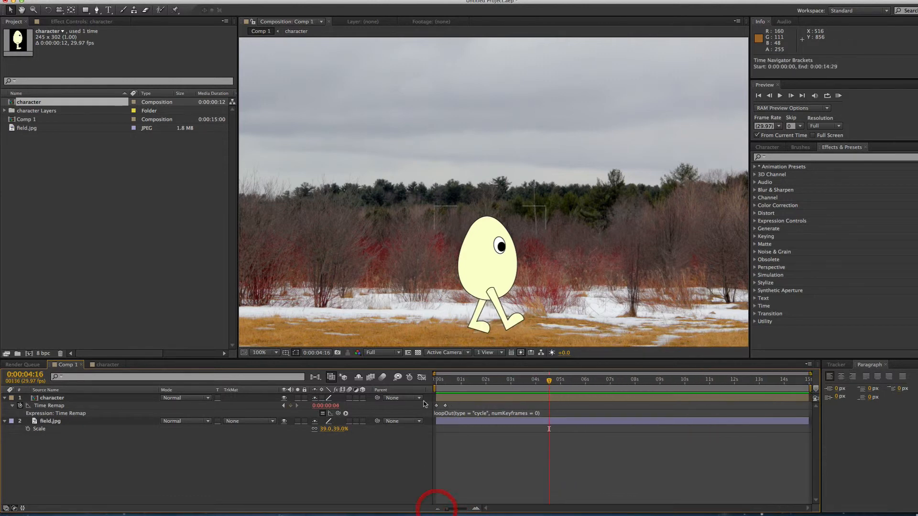
key(Home)
key(KP_0)
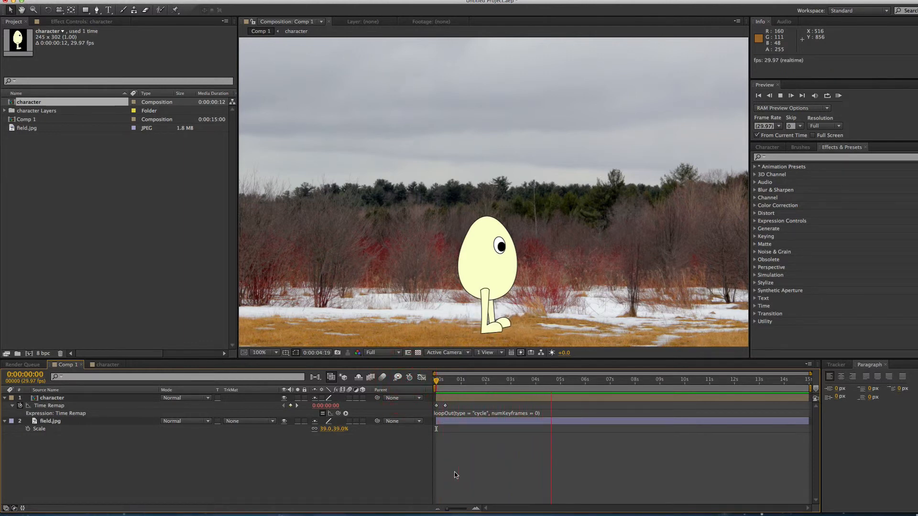
key(space)
click(462, 394)
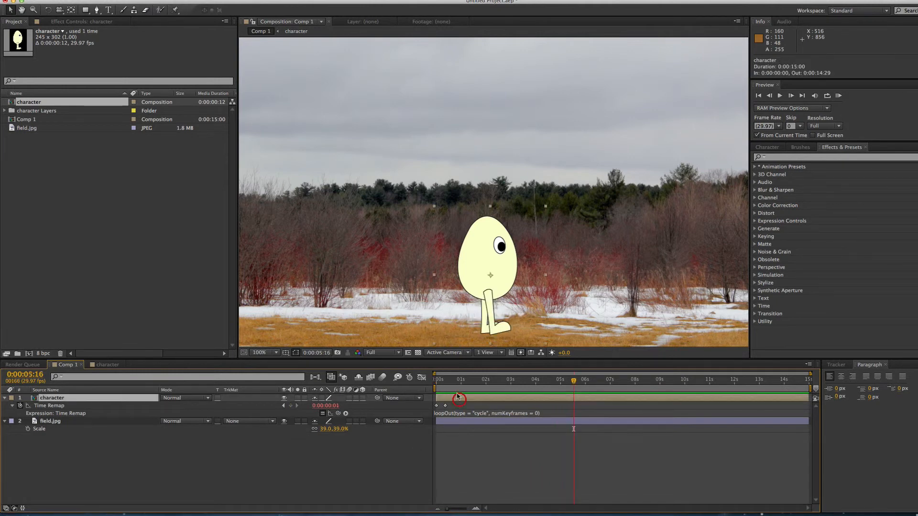
- Add a Position keyframe to the character layer at 0:00:00:00
click(435, 380)
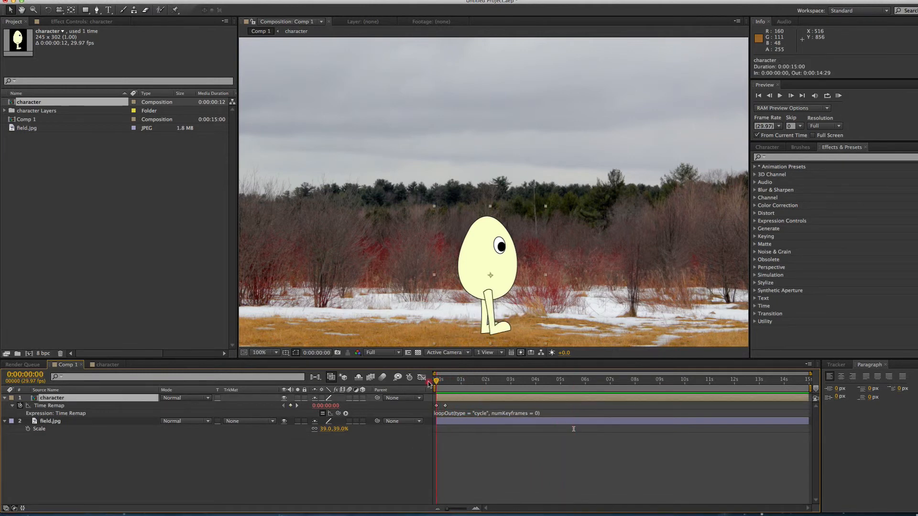
click(12, 407)
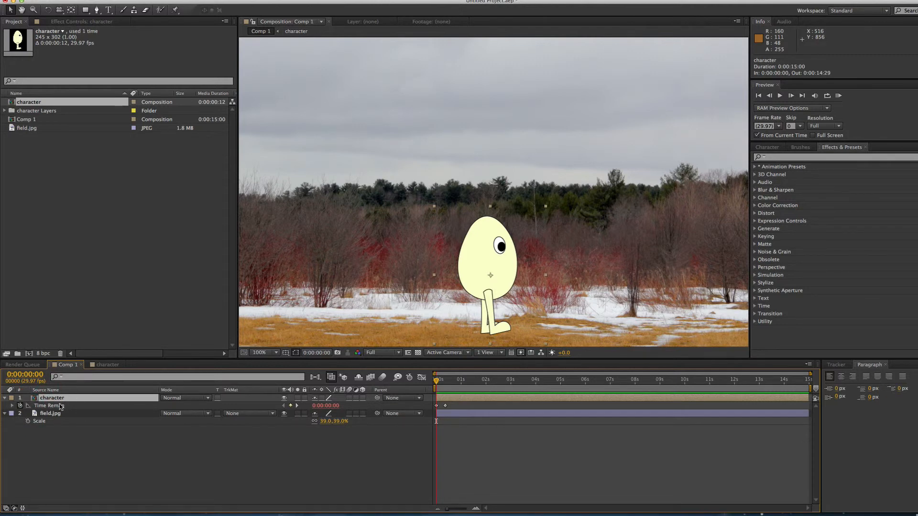
key(p)
click(27, 406)
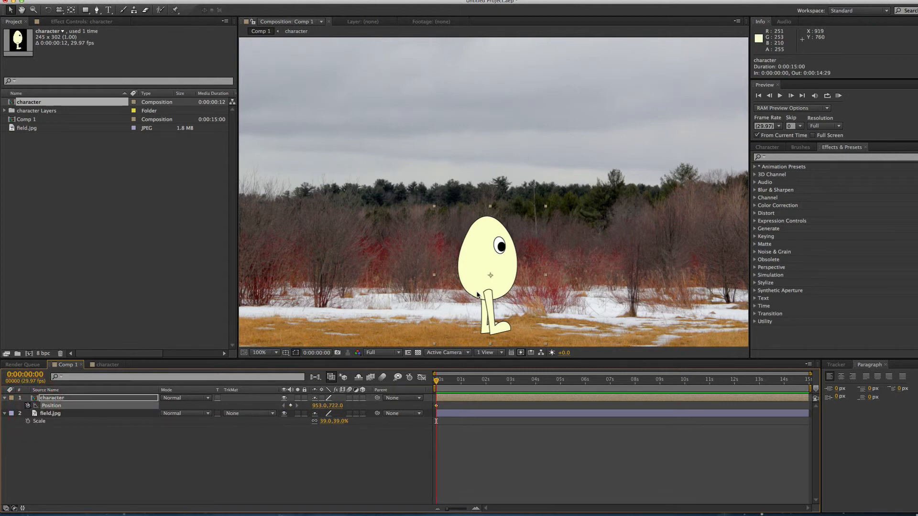
- Scale the egg character up to about 155% and place it at the left edge of the field, at about 36.5, 813.5
drag(487, 292, 244, 297)
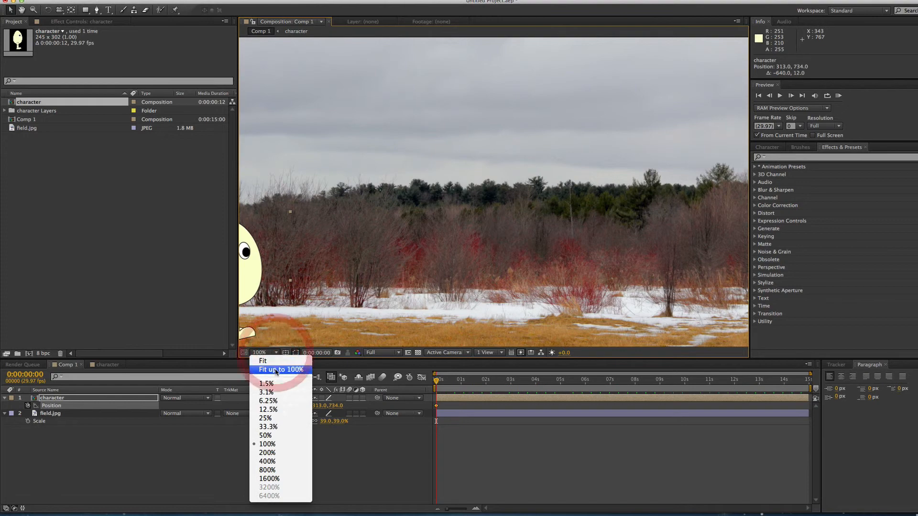
click(277, 362)
drag(331, 248, 252, 275)
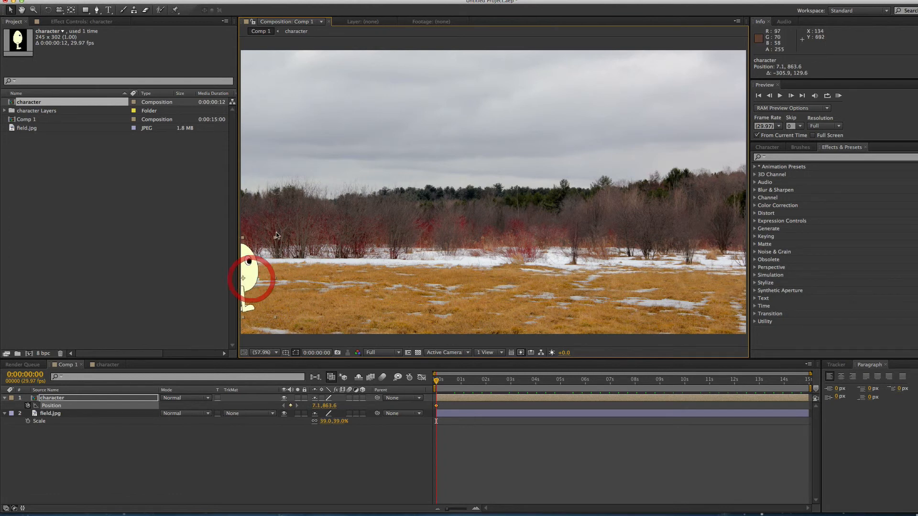
drag(276, 240, 286, 227)
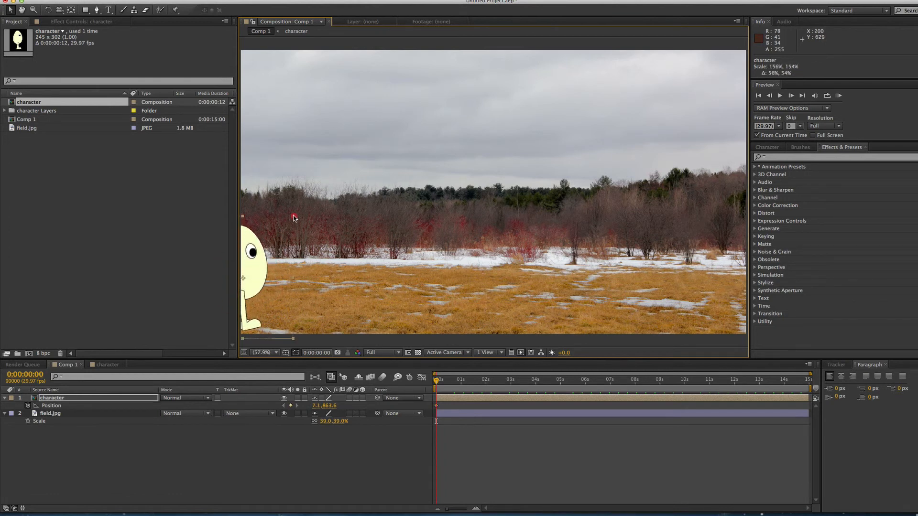
drag(262, 280, 266, 272)
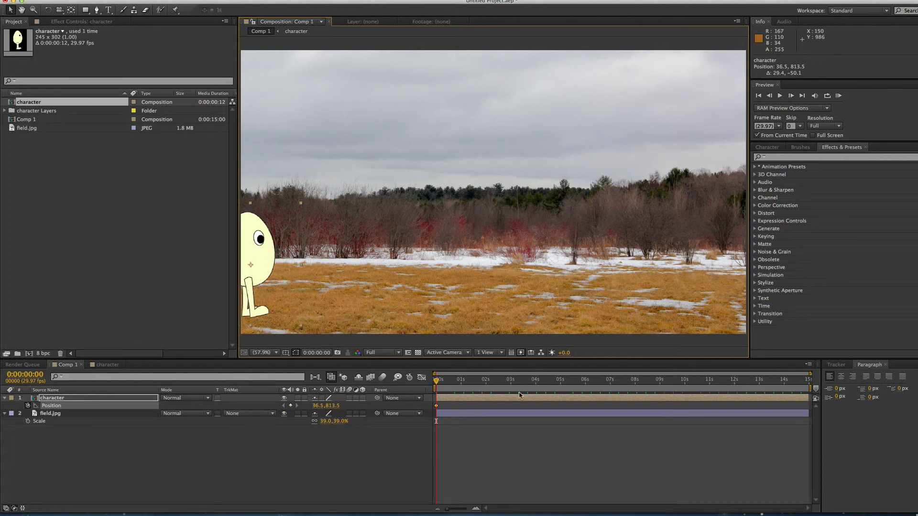
- Move the egg character across to the right side of the field at 0:00:14:29 and preview the walk from the first frame
drag(437, 382, 540, 383)
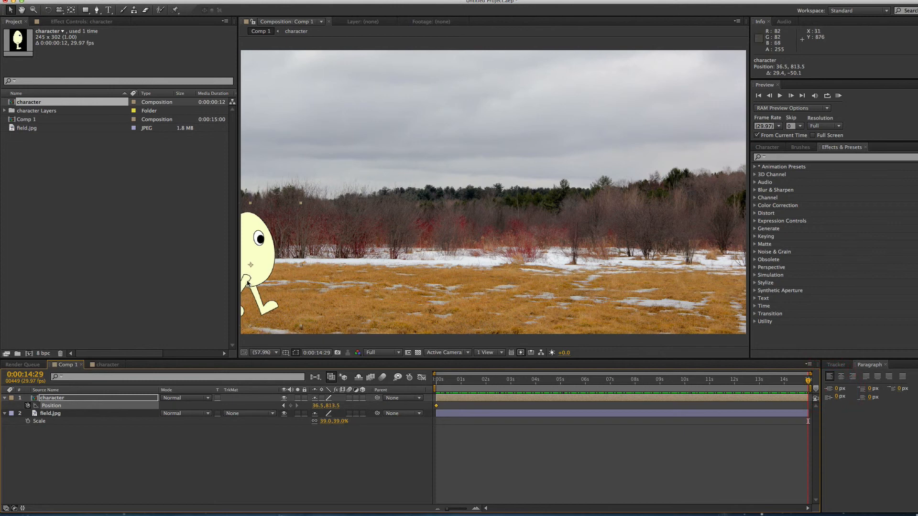
drag(247, 283, 567, 280)
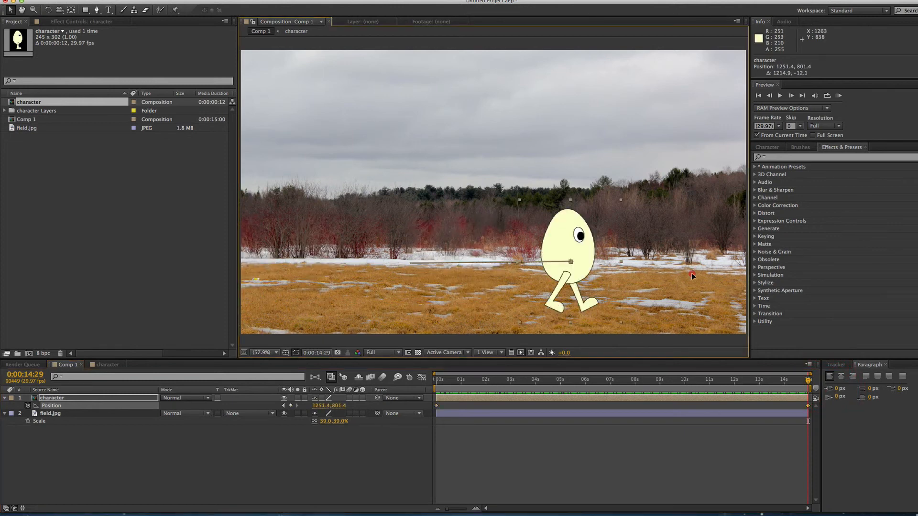
drag(692, 272, 709, 276)
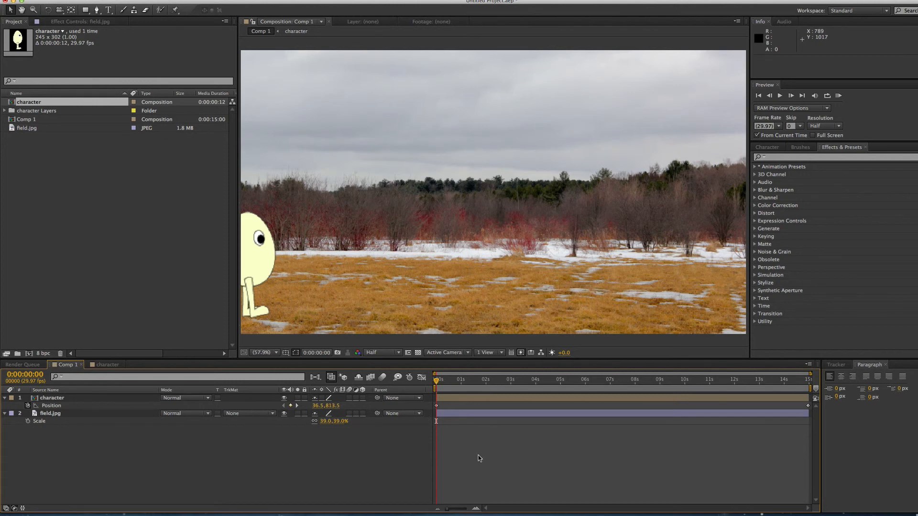
key(space)
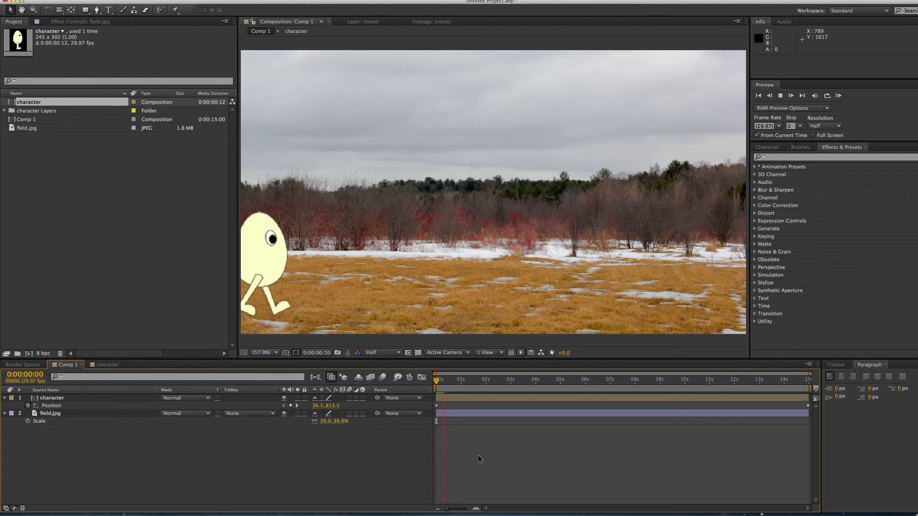